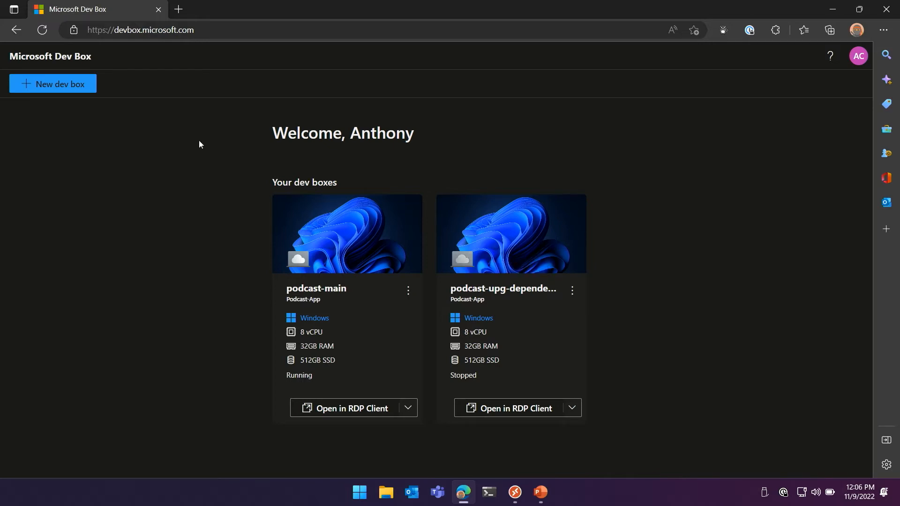
Create a dev box named bugfix in the Podcast-App project using the Backend-Dev-WestUS3 pool
{"action": "left_click", "coordinate": [54, 89]}
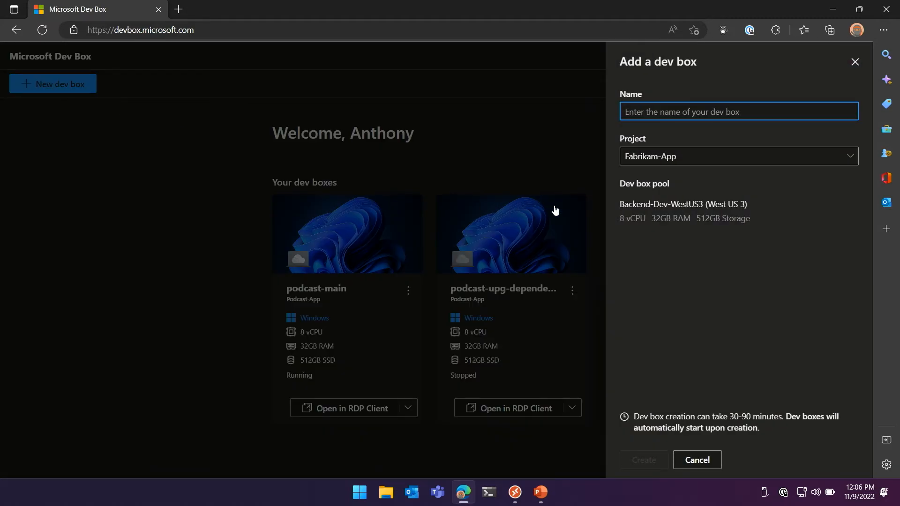
{"action": "left_click", "coordinate": [704, 156]}
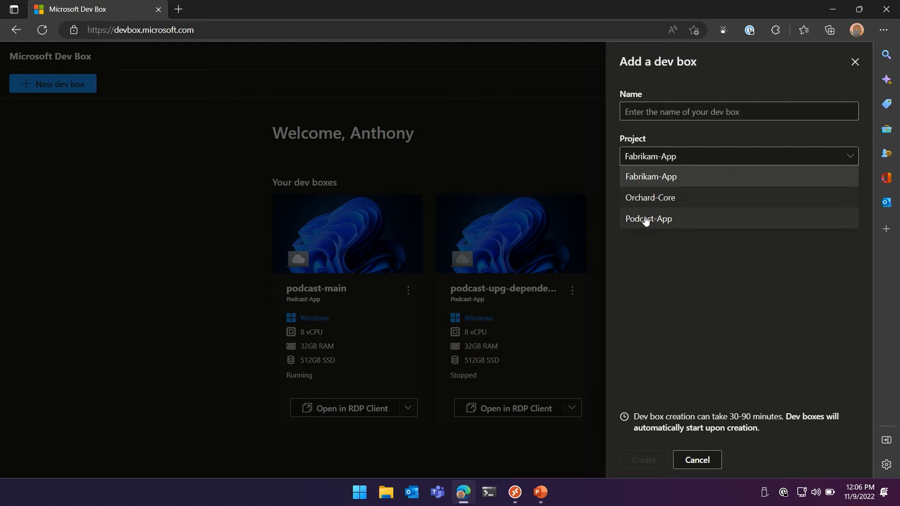
{"action": "left_click", "coordinate": [646, 220]}
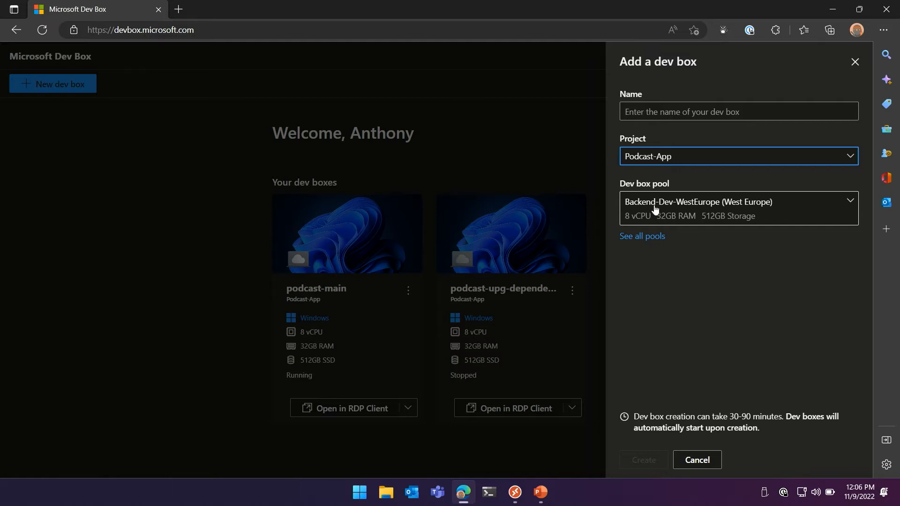
{"action": "left_click", "coordinate": [657, 211]}
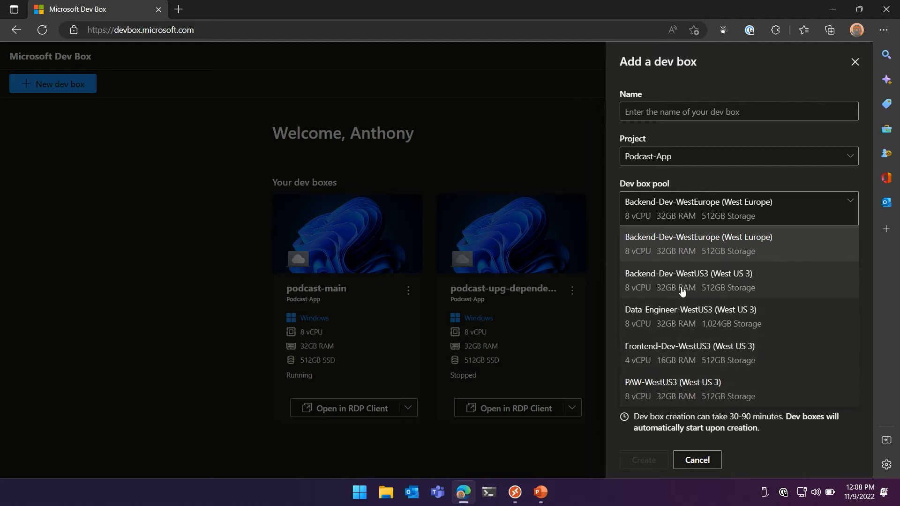
{"action": "left_click", "coordinate": [682, 291]}
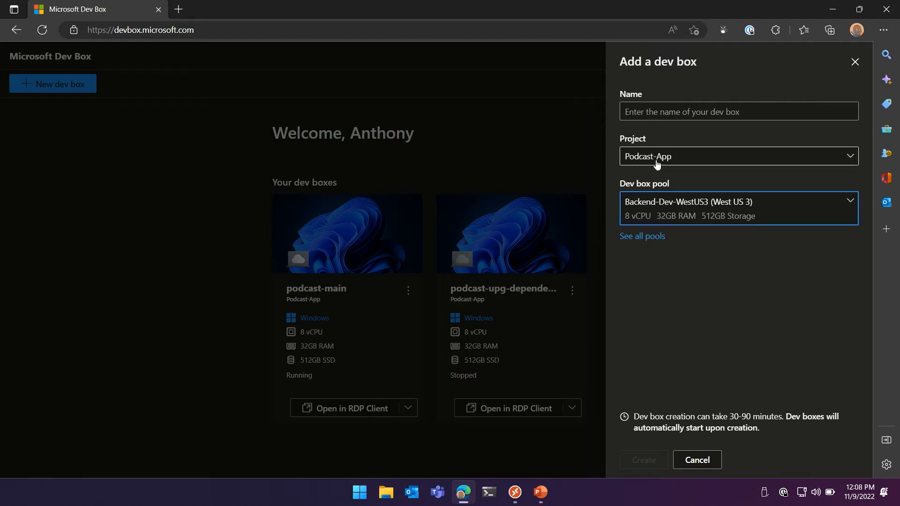
{"action": "left_click", "coordinate": [673, 114]}
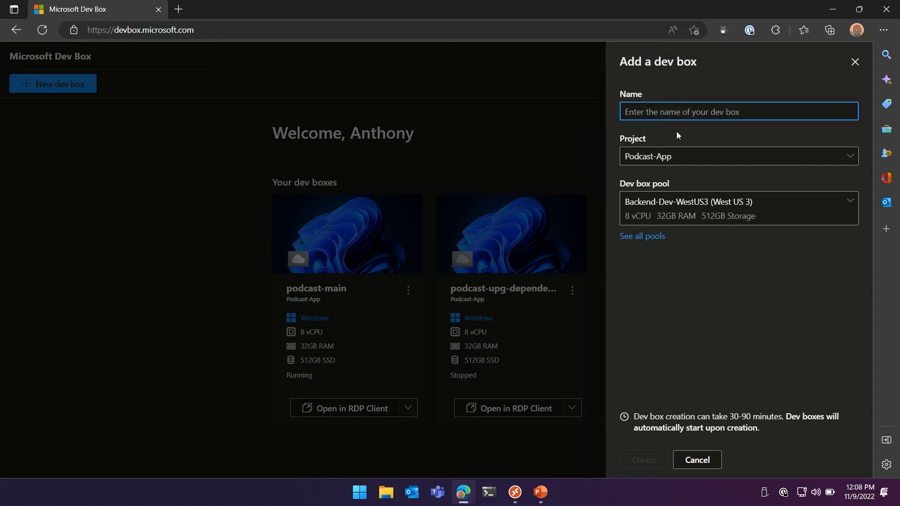
{"action": "type", "text": "bugfix"}
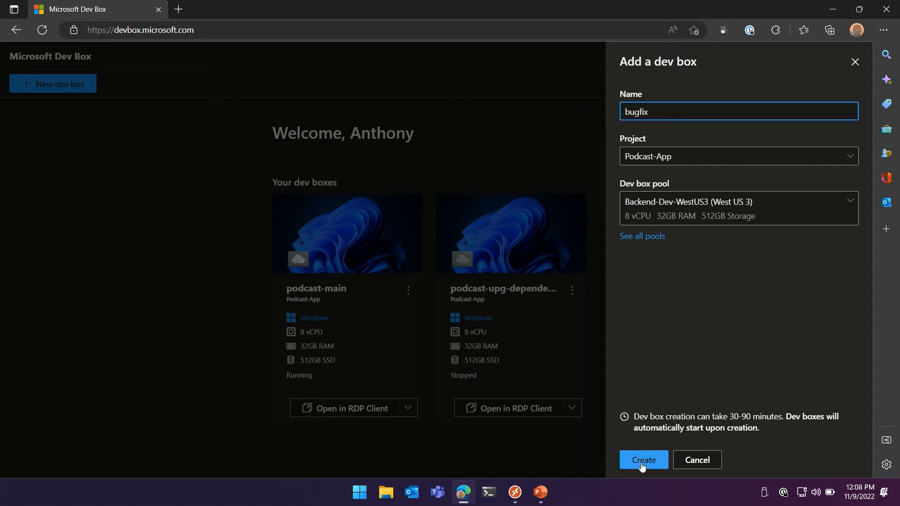
{"action": "left_click", "coordinate": [640, 461]}
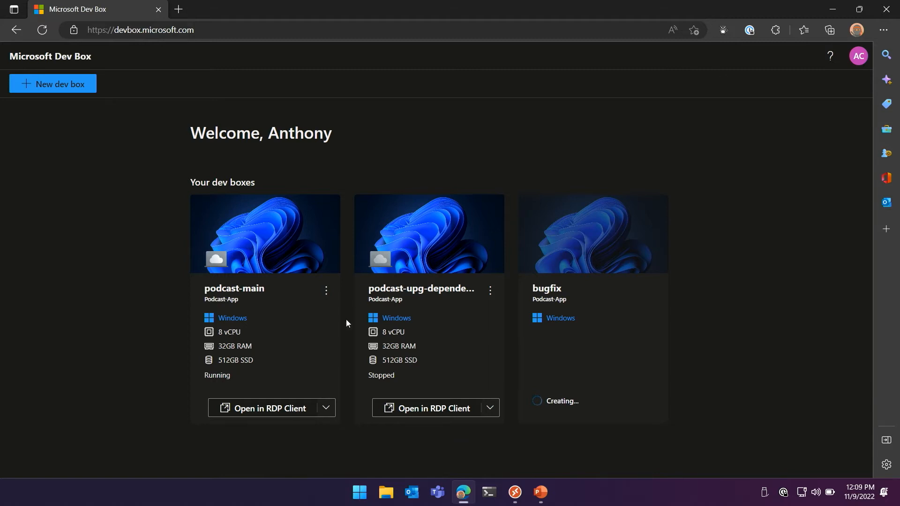
Connect to the podcast-main dev box with the Windows Desktop client, entering the account password and dismissing the repeated credentials prompt
{"action": "left_click", "coordinate": [331, 415]}
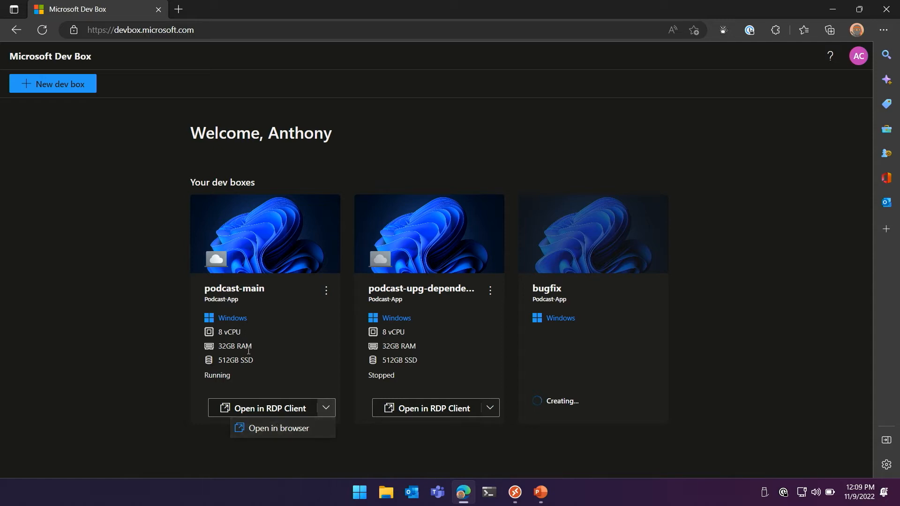
{"action": "left_click_drag", "start_coordinate": [281, 424], "coordinate": [248, 347]}
{"action": "left_click", "coordinate": [269, 409]}
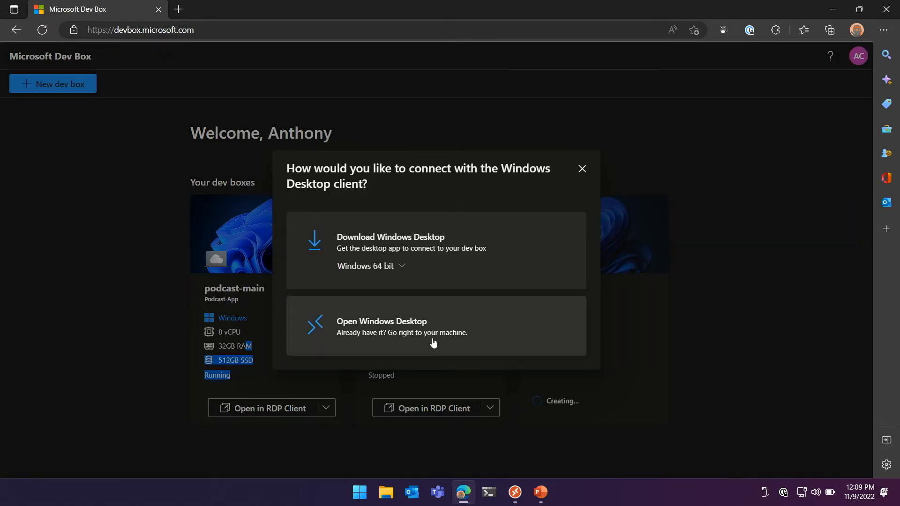
{"action": "left_click", "coordinate": [428, 346]}
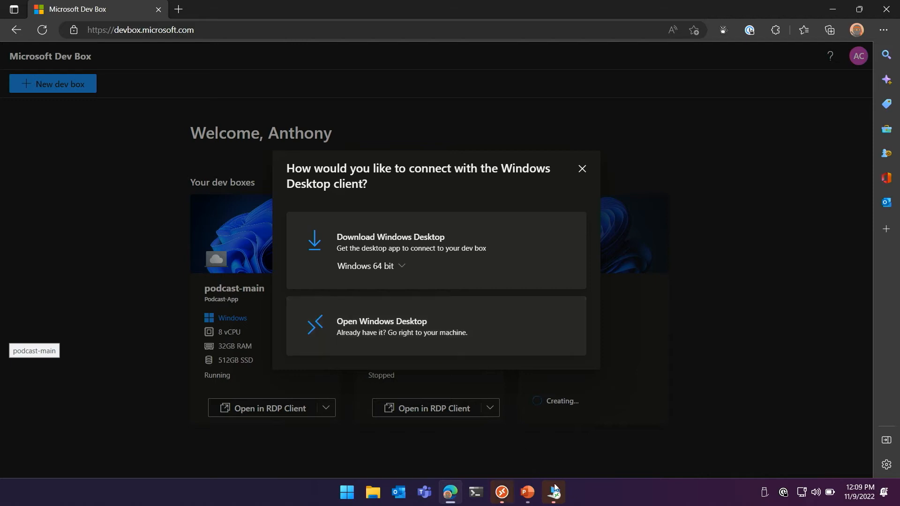
{"action": "type", "text": "••••••"}
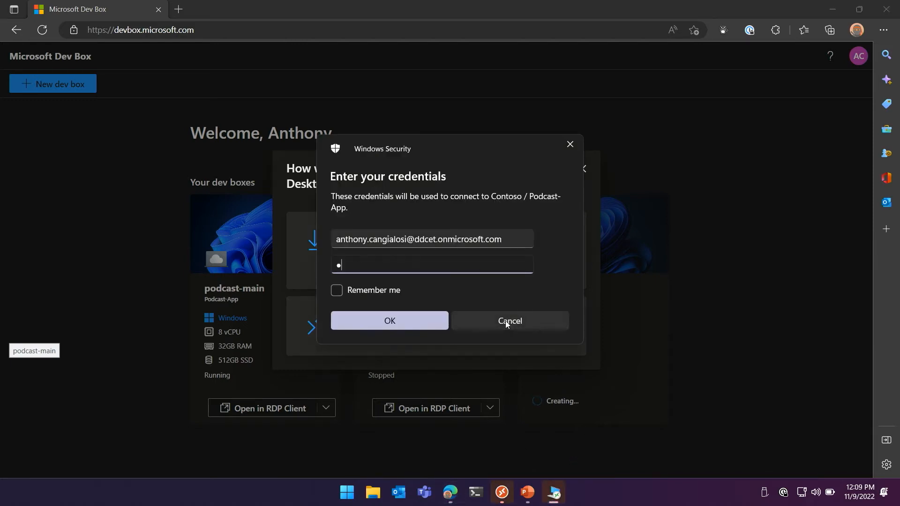
{"action": "type", "text": "••"}
{"action": "key", "text": "Return"}
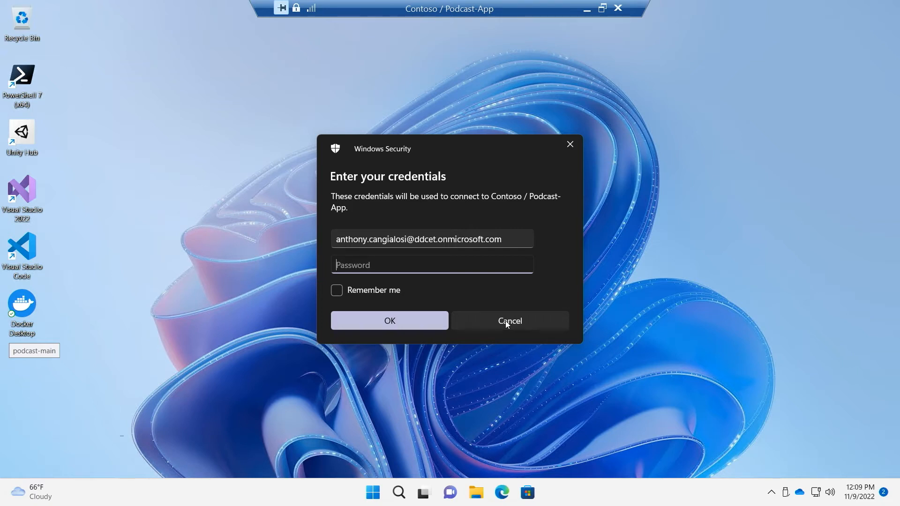
{"action": "left_click", "coordinate": [506, 321]}
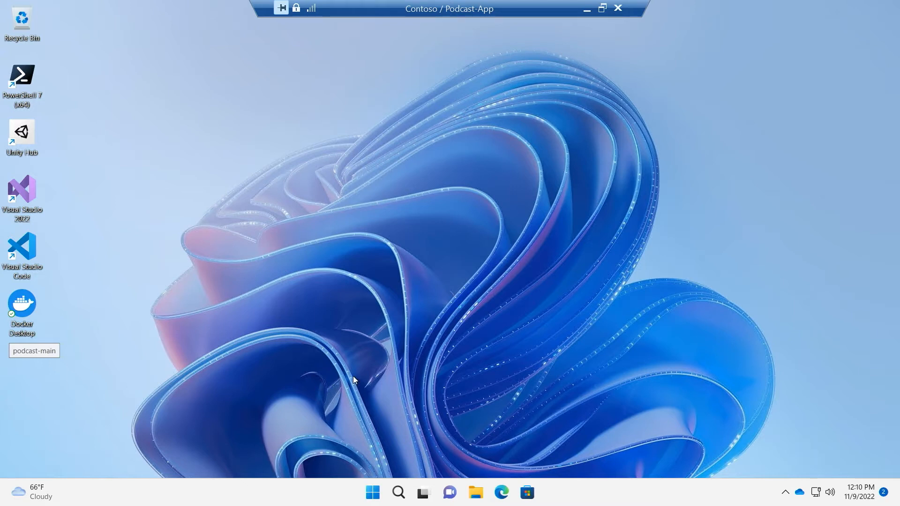
Launch Visual Studio 2022 on the dev box and open the NetPodcast.sln solution from the cs-dotnet-podcasts repository
{"action": "left_click", "coordinate": [373, 492]}
{"action": "left_click", "coordinate": [606, 259]}
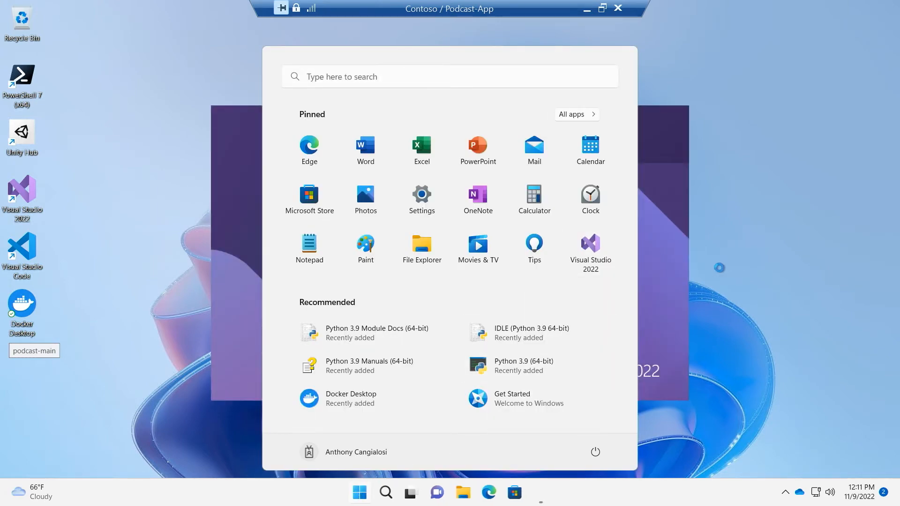
{"action": "left_click", "coordinate": [249, 177]}
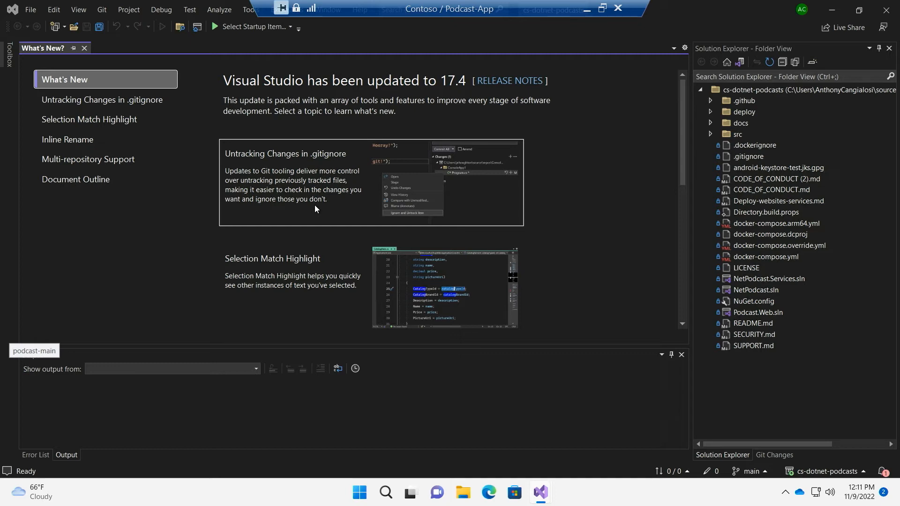
{"action": "double_click", "coordinate": [741, 289]}
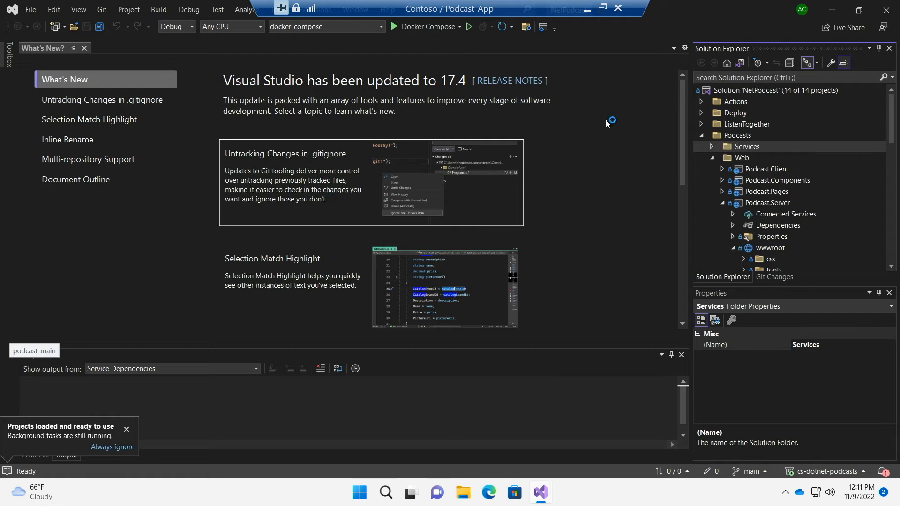
Switch to Microsoft Edge, load the Azure portal through aka.ms/devbox-createpool and open the Contoso dev center
{"action": "left_click", "coordinate": [477, 491]}
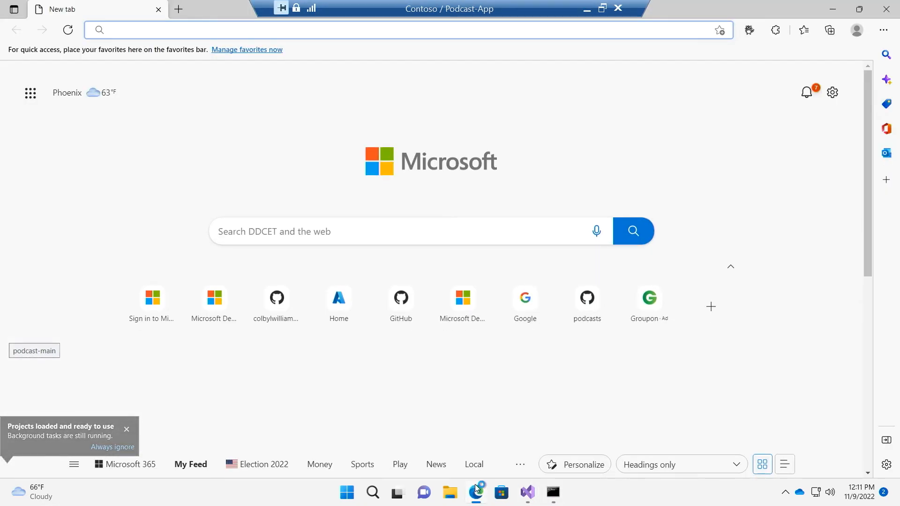
{"action": "type", "text": "aka"}
{"action": "key", "text": "Up"}
{"action": "key", "text": "Up"}
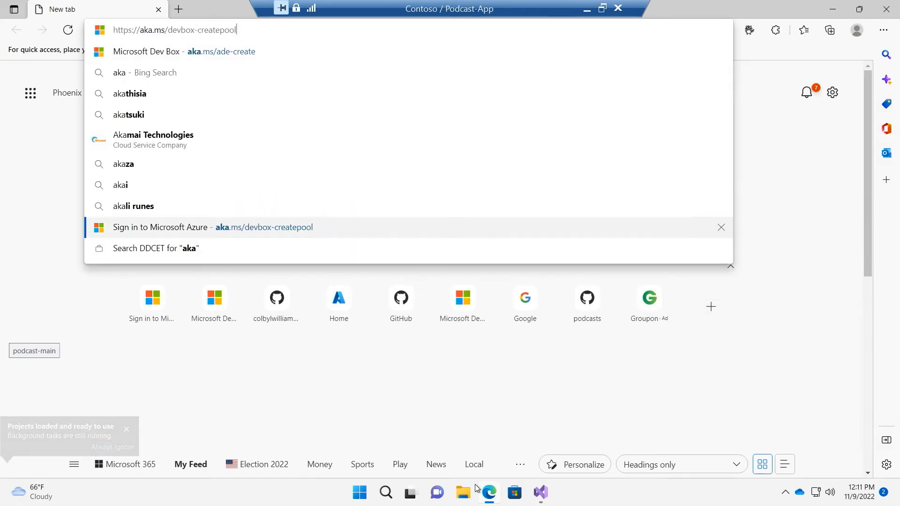
{"action": "key", "text": "Return"}
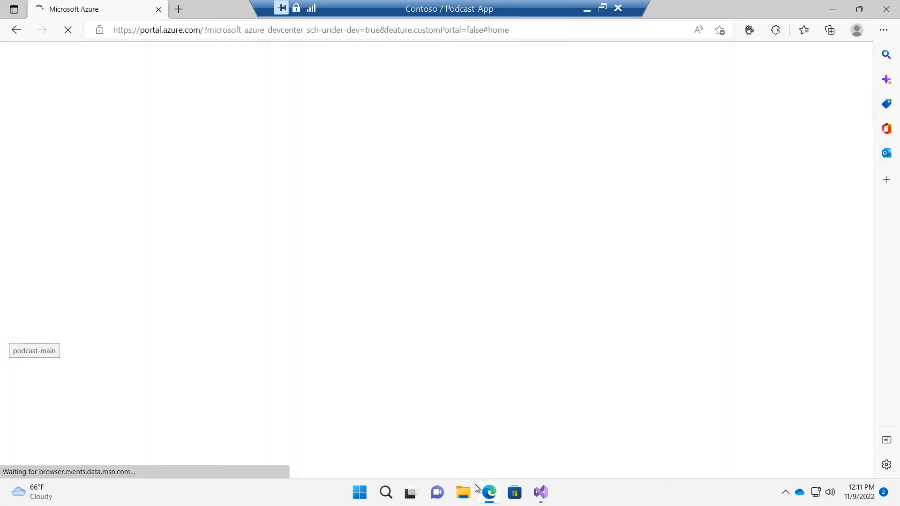
{"action": "key", "text": "Return"}
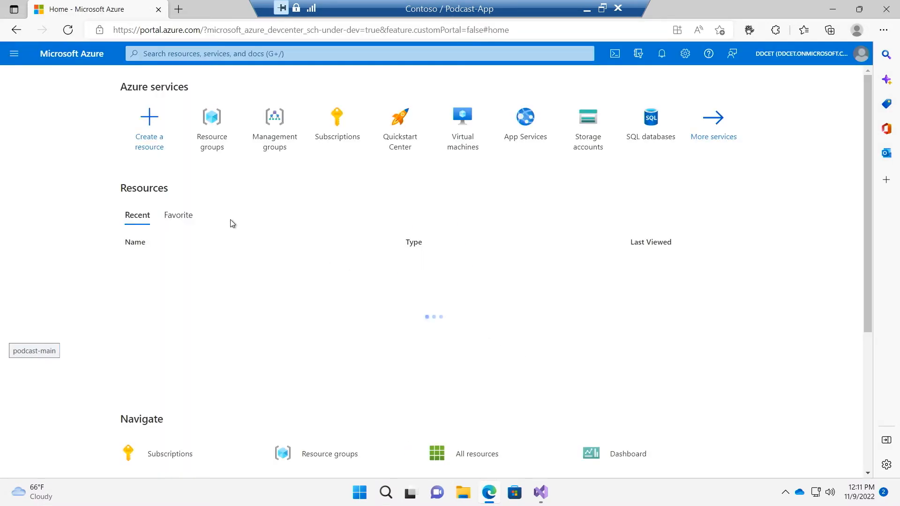
{"action": "left_click", "coordinate": [161, 281]}
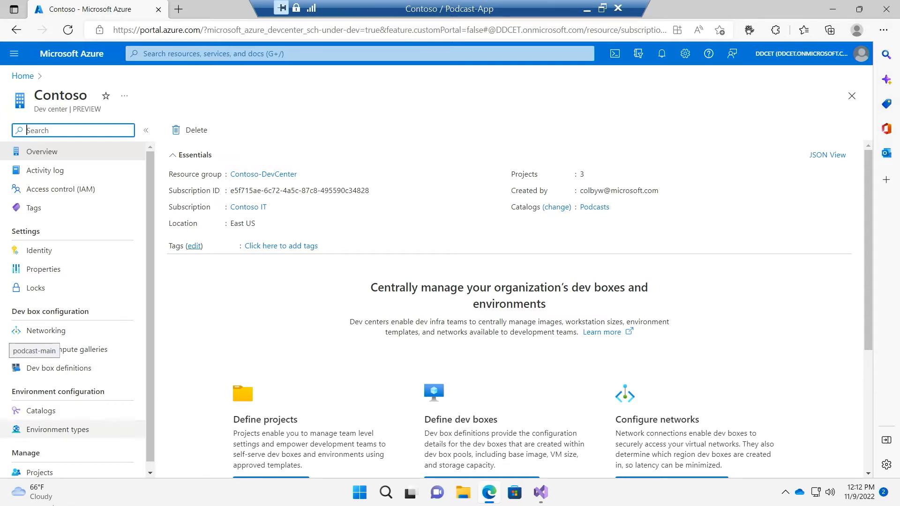
View the dev boxes in the Backend-Dev-WestUS3 pool of the dev center's Podcast-App project
{"action": "mouse_move", "coordinate": [79, 487]}
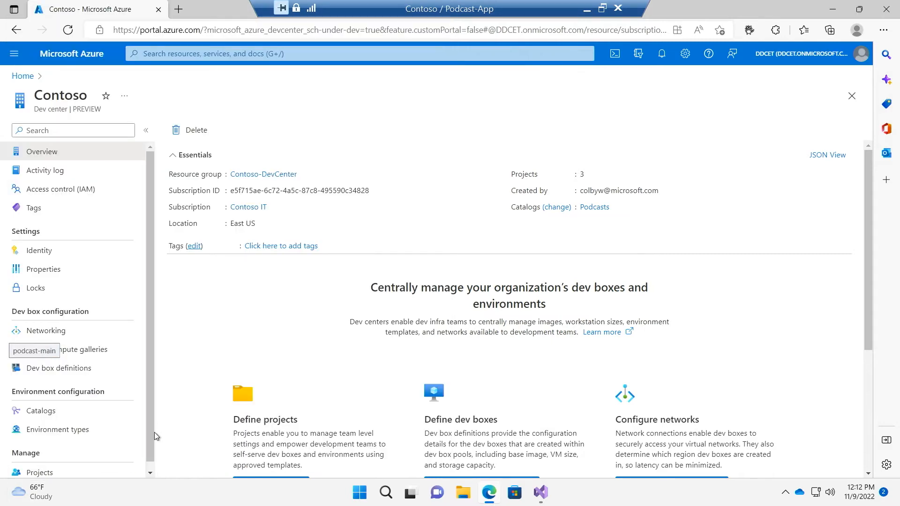
{"action": "left_click", "coordinate": [23, 472]}
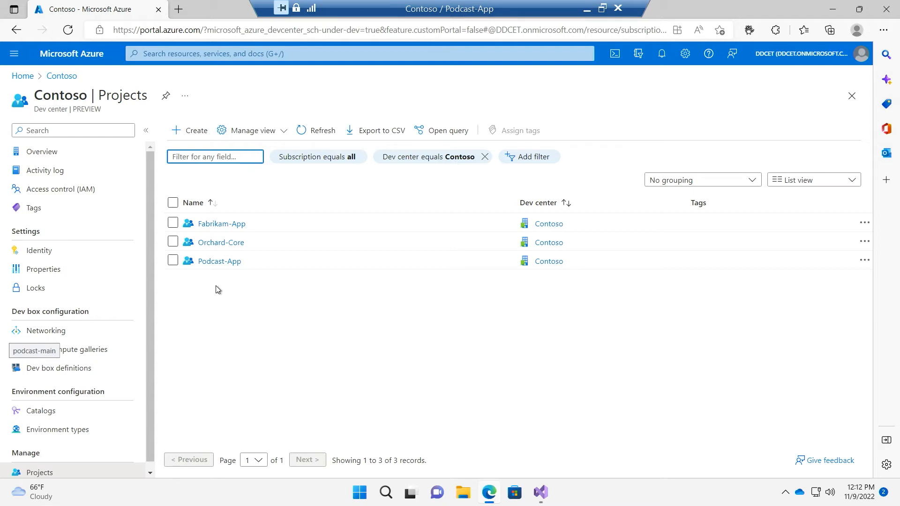
{"action": "left_click", "coordinate": [221, 261]}
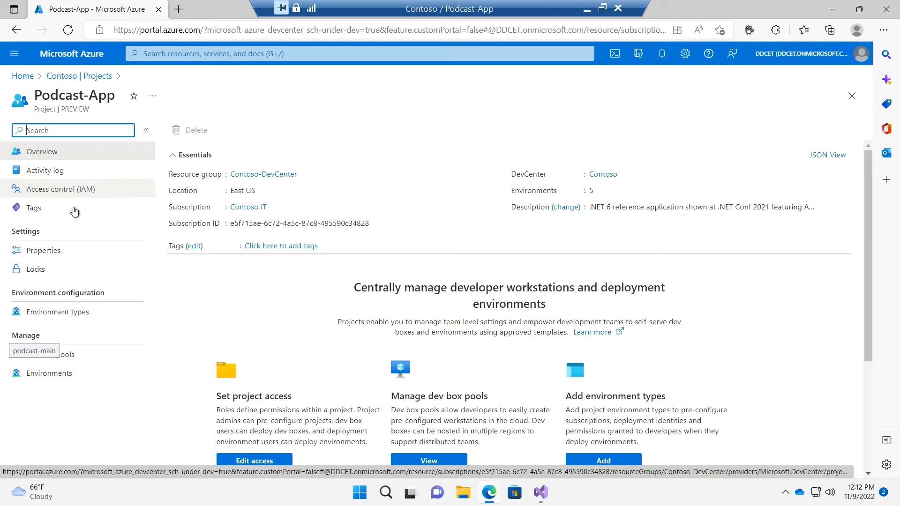
{"action": "left_click", "coordinate": [109, 352]}
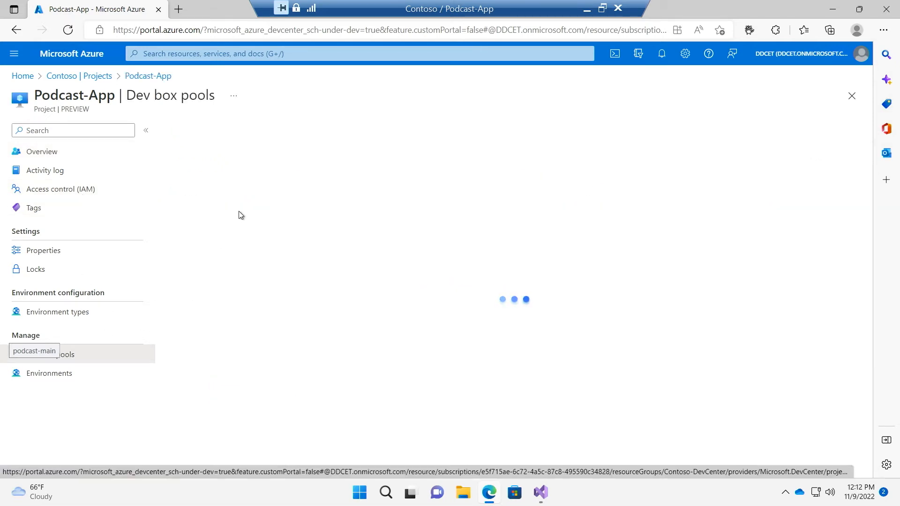
{"action": "left_click", "coordinate": [248, 300]}
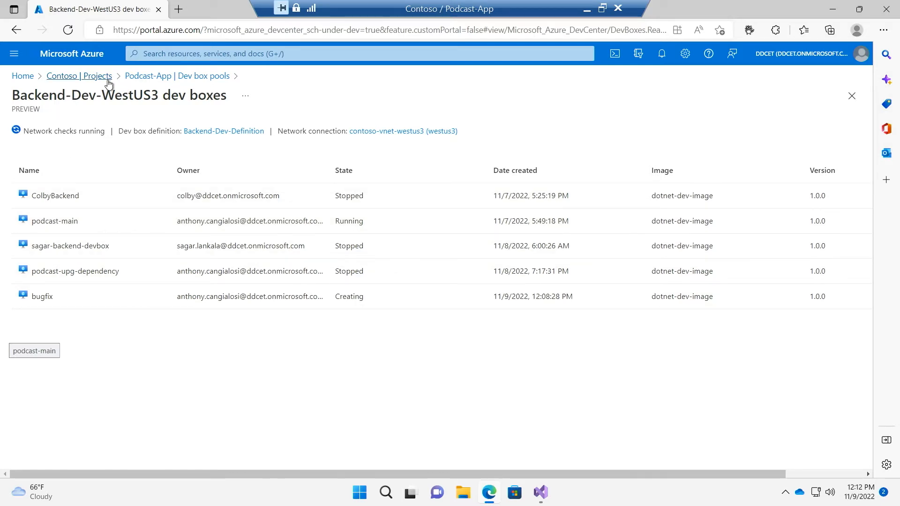
Start a new project from the Contoso projects list with subscription Contoso IT and resource group Contoso-DevCenter
{"action": "left_click", "coordinate": [109, 84]}
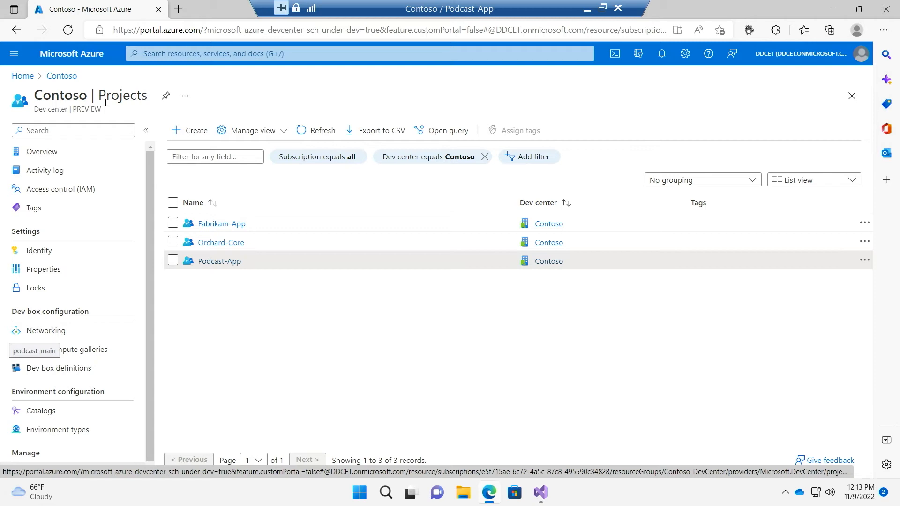
{"action": "left_click", "coordinate": [190, 132]}
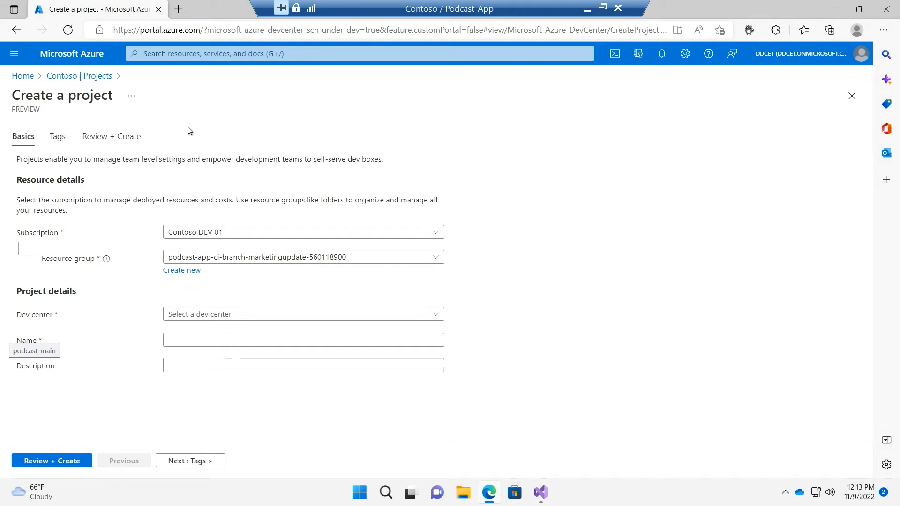
{"action": "left_click", "coordinate": [205, 233]}
{"action": "left_click", "coordinate": [197, 311]}
{"action": "left_click", "coordinate": [257, 257]}
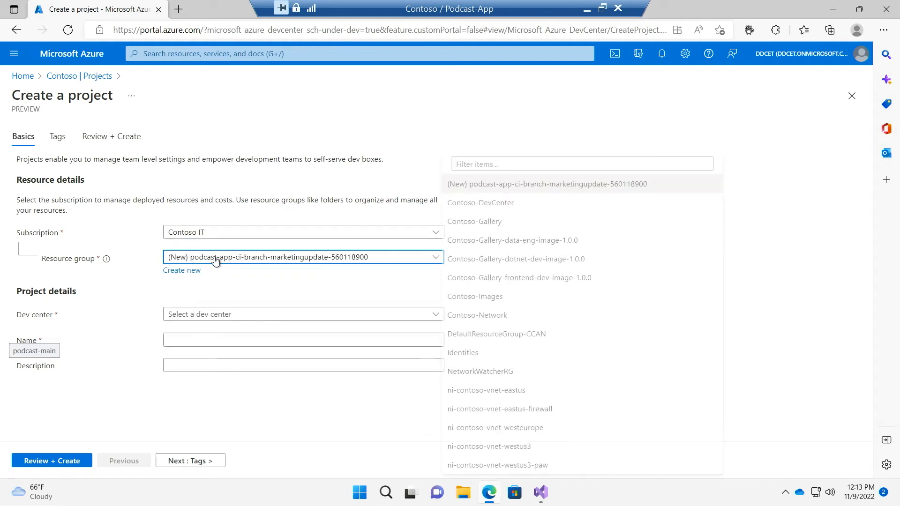
{"action": "left_click", "coordinate": [503, 201]}
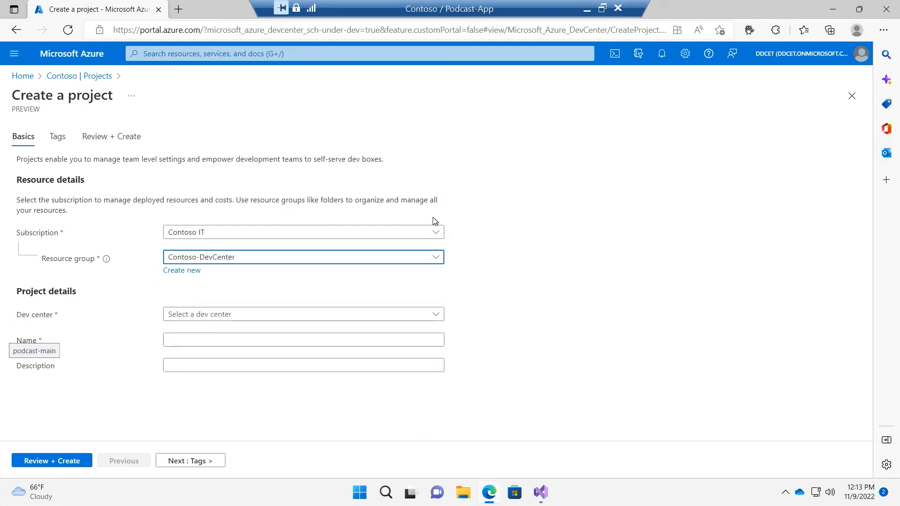
Assign the project to the Contoso dev center, name it podcast-contractor, and review and create it
{"action": "left_click", "coordinate": [210, 316]}
{"action": "left_click", "coordinate": [200, 355]}
{"action": "left_click", "coordinate": [210, 337]}
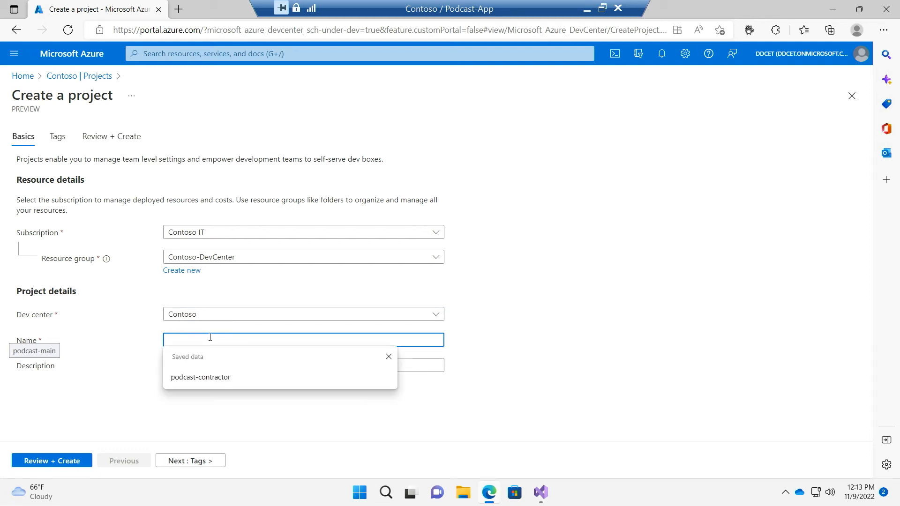
{"action": "key", "text": "Down"}
{"action": "key", "text": "Return"}
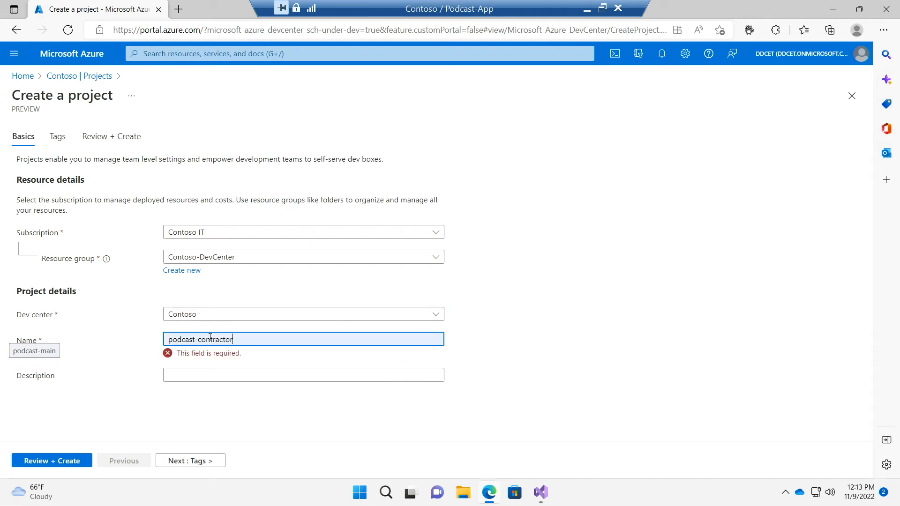
{"action": "left_click", "coordinate": [59, 466]}
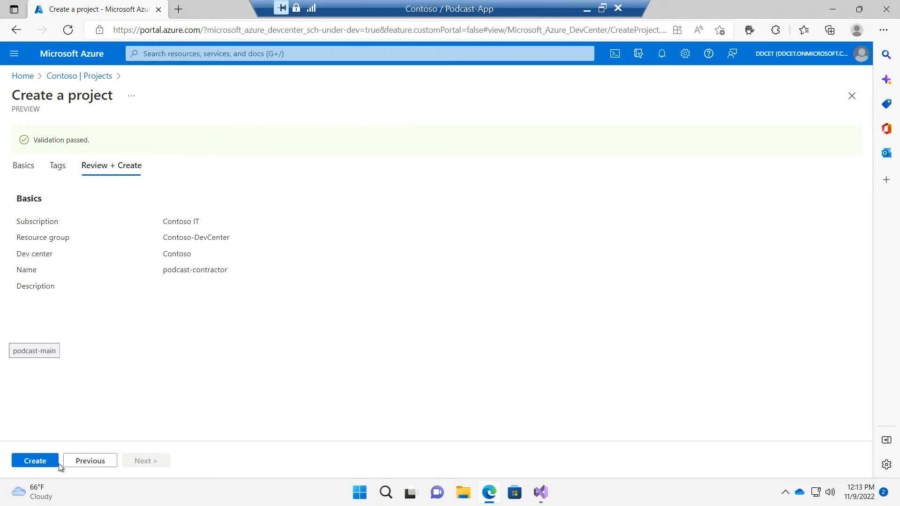
{"action": "left_click", "coordinate": [22, 460]}
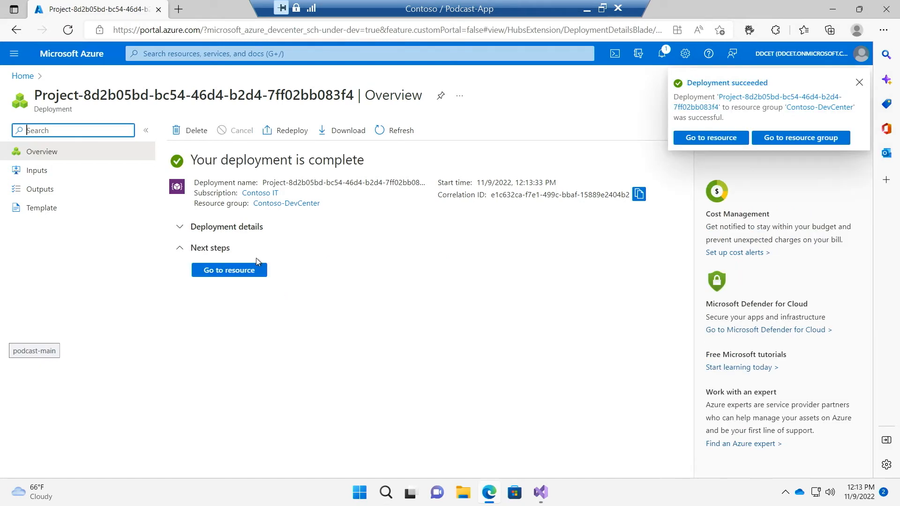
Start a role assignment in the podcast-contractor project's access control, choosing the DevCenter Dev Box User role
{"action": "left_click", "coordinate": [233, 271]}
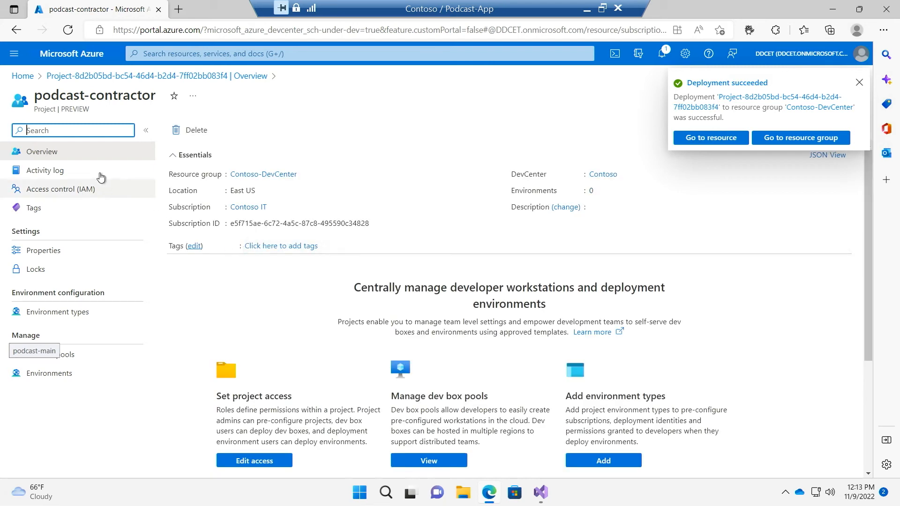
{"action": "left_click", "coordinate": [92, 193]}
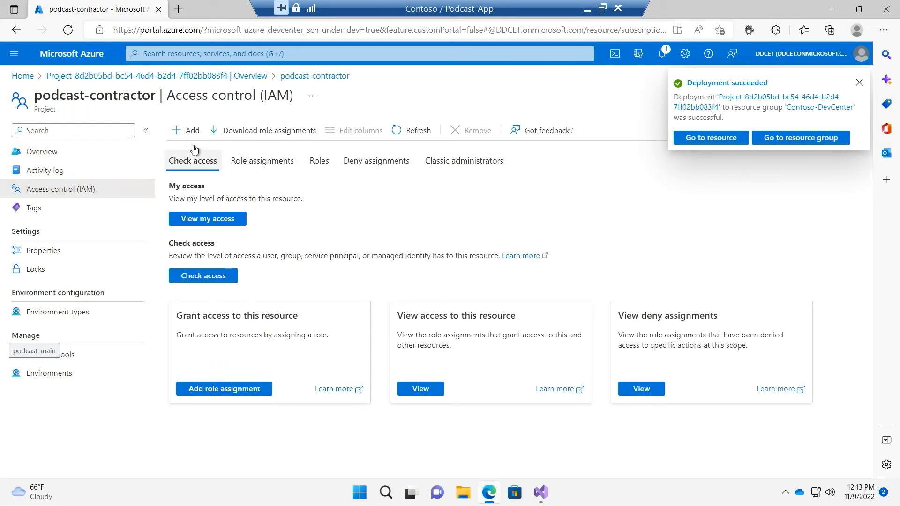
{"action": "left_click", "coordinate": [189, 130]}
{"action": "left_click", "coordinate": [231, 156]}
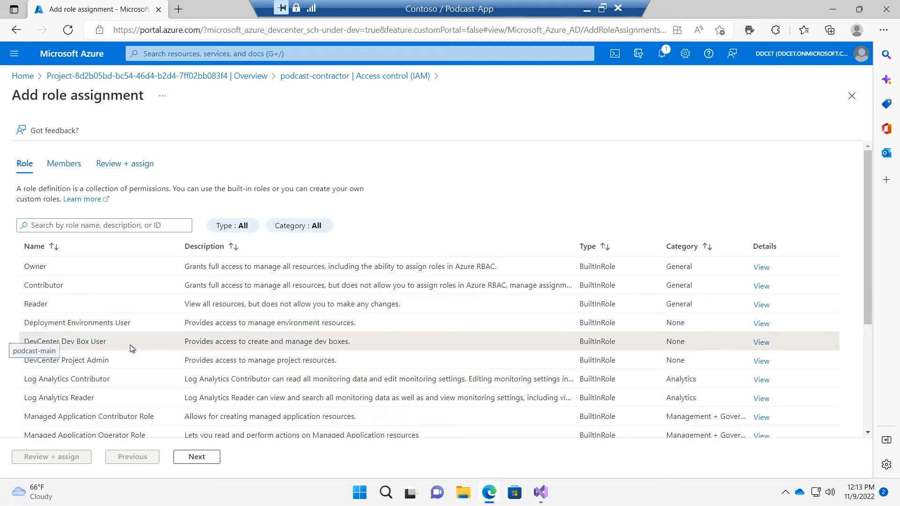
{"action": "left_click", "coordinate": [130, 345]}
{"action": "left_click", "coordinate": [196, 457]}
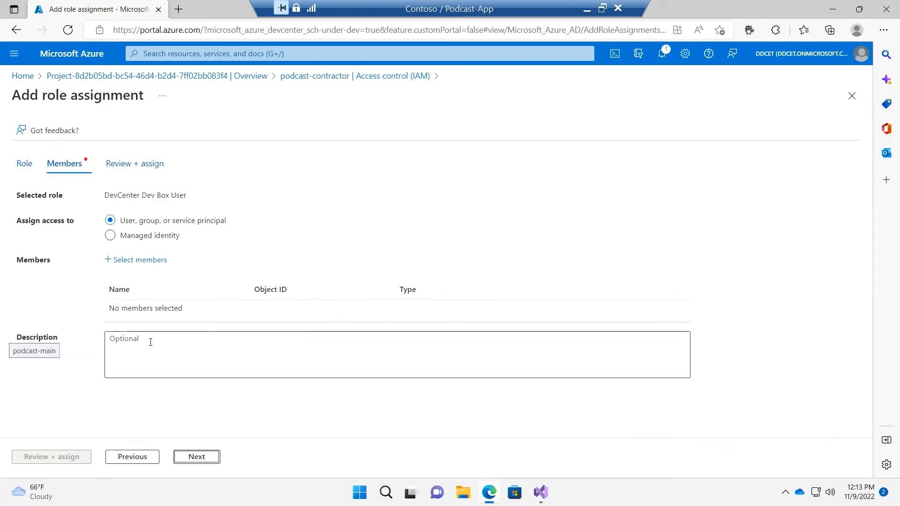
Add the Podcast Contractors group as the role's member, then review and complete the assignment
{"action": "left_click", "coordinate": [146, 264]}
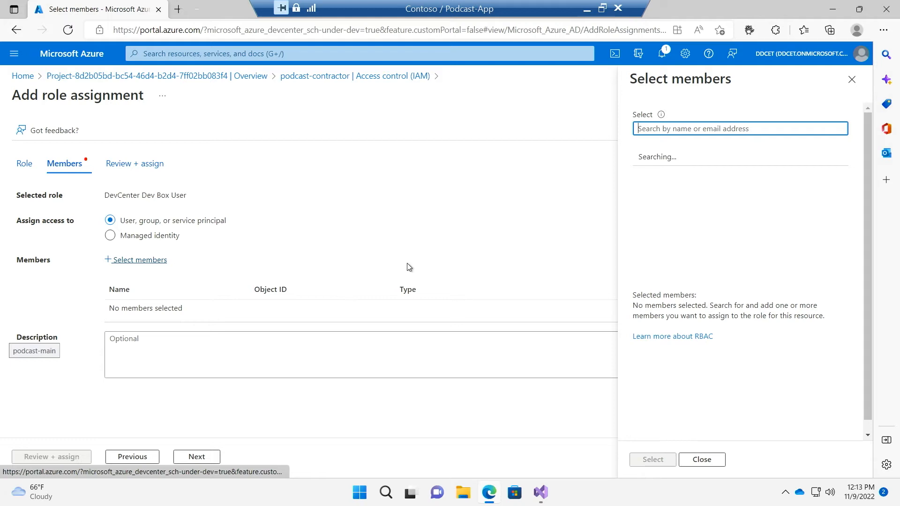
{"action": "type", "text": "podc"}
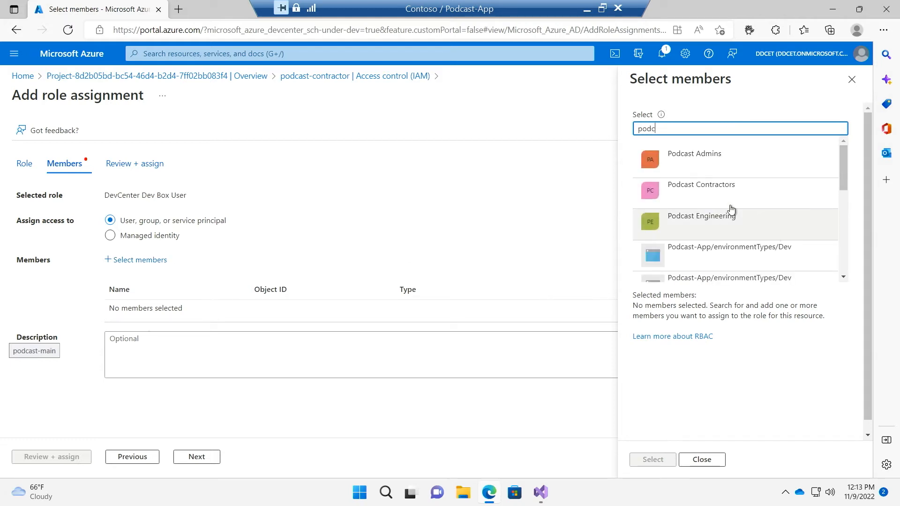
{"action": "left_click", "coordinate": [685, 189]}
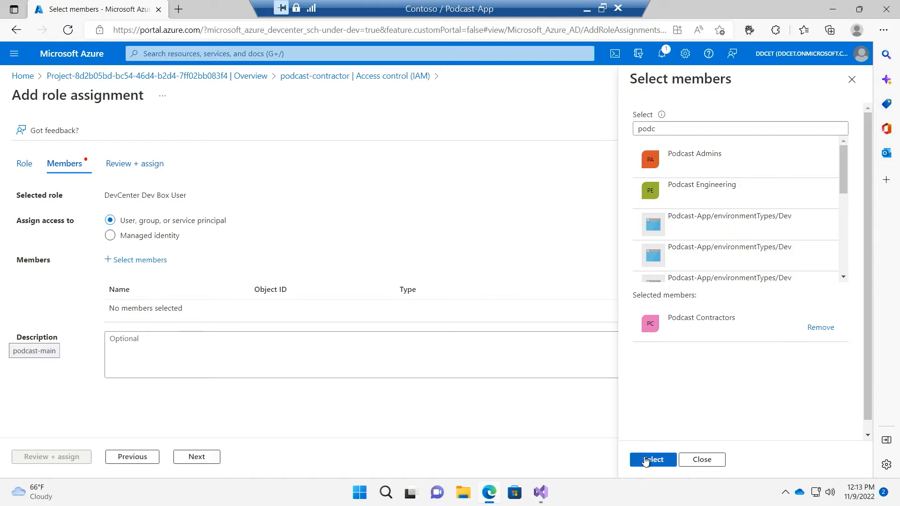
{"action": "left_click", "coordinate": [647, 460]}
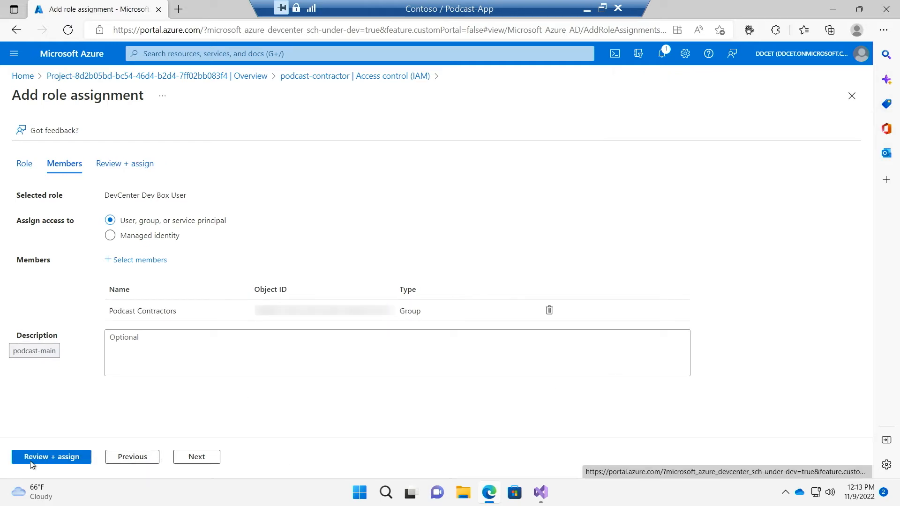
{"action": "left_click", "coordinate": [56, 460]}
{"action": "left_click", "coordinate": [62, 461]}
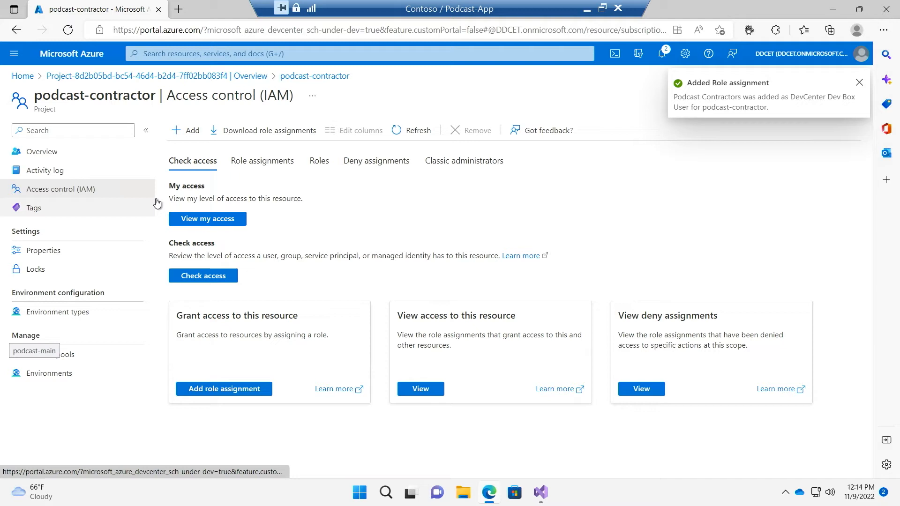
Start a new dev box pool in the podcast-contractor project and name it Backend-Contractor
{"action": "left_click", "coordinate": [118, 358]}
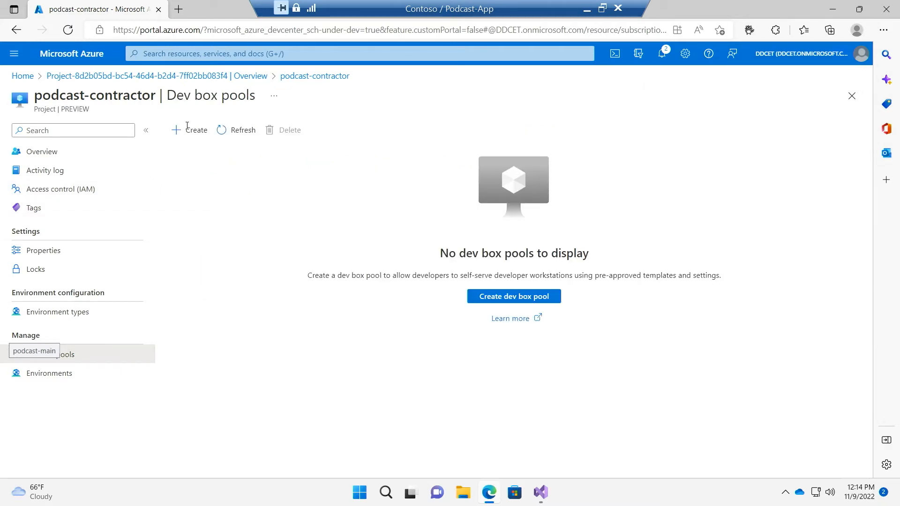
{"action": "left_click", "coordinate": [194, 133]}
{"action": "left_click", "coordinate": [196, 191]}
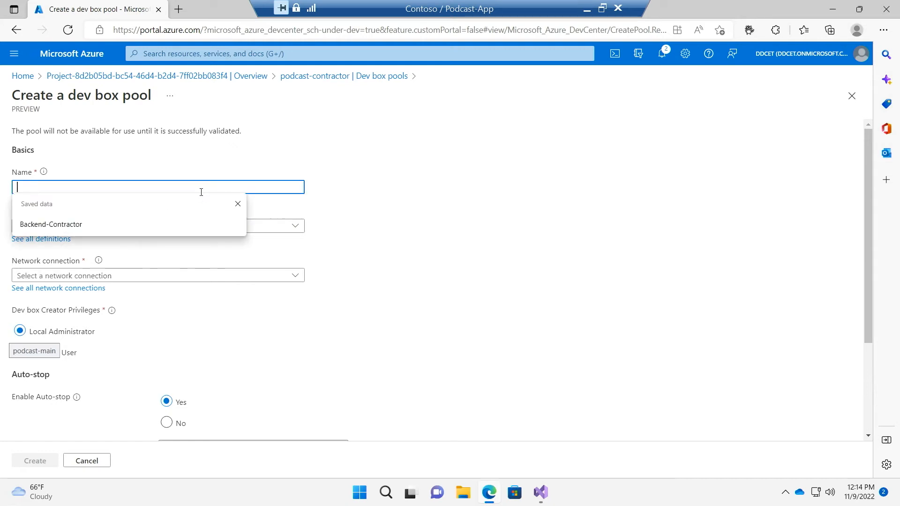
{"action": "key", "text": "Down"}
{"action": "key", "text": "Return"}
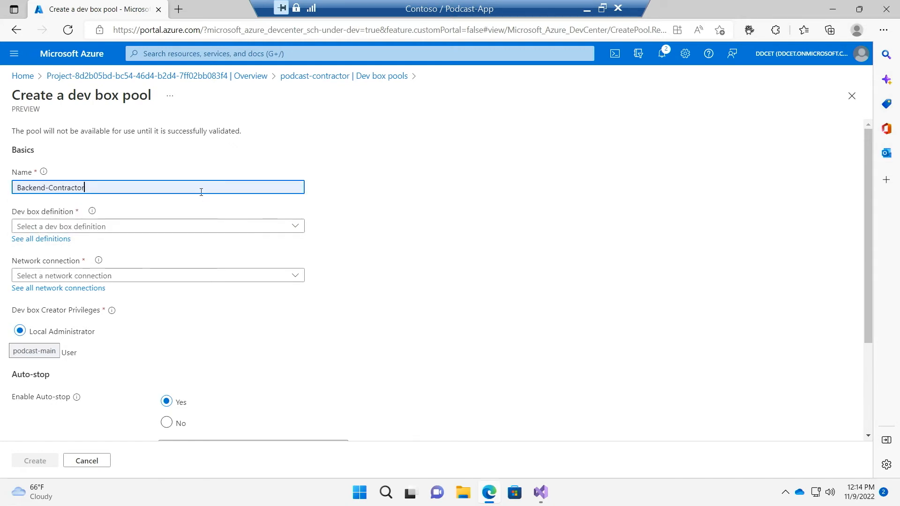
Set the pool's dev box definition to Backend-Dev-Definition and its network connection to contoso-vnet-eastus-firewall
{"action": "left_click", "coordinate": [172, 221]}
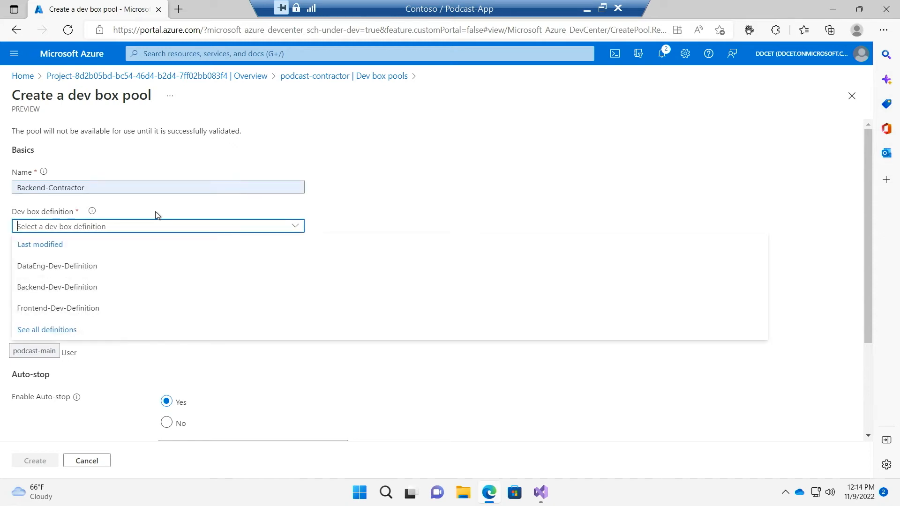
{"action": "left_click", "coordinate": [116, 287]}
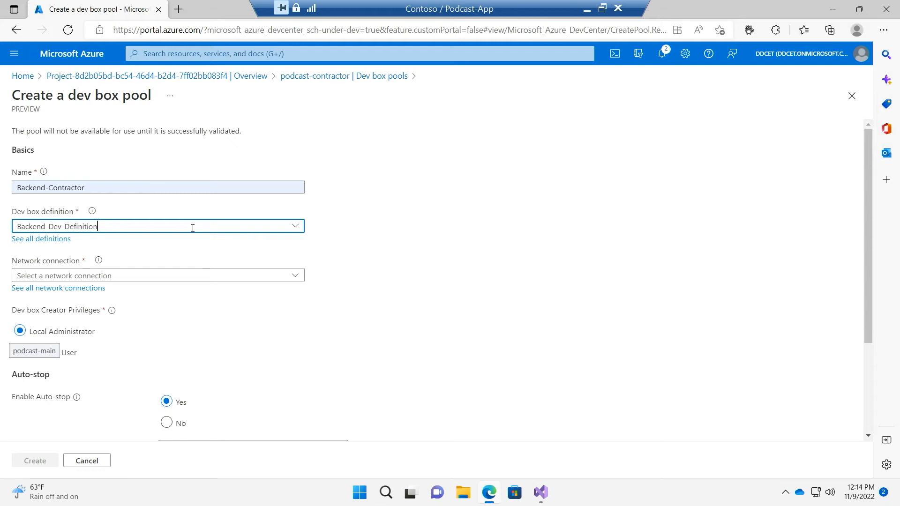
{"action": "left_click", "coordinate": [171, 274]}
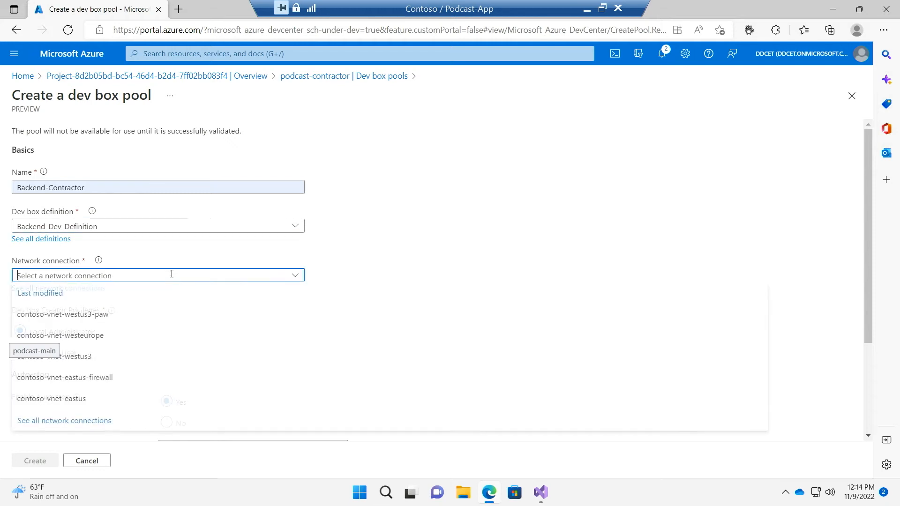
{"action": "left_click", "coordinate": [150, 383]}
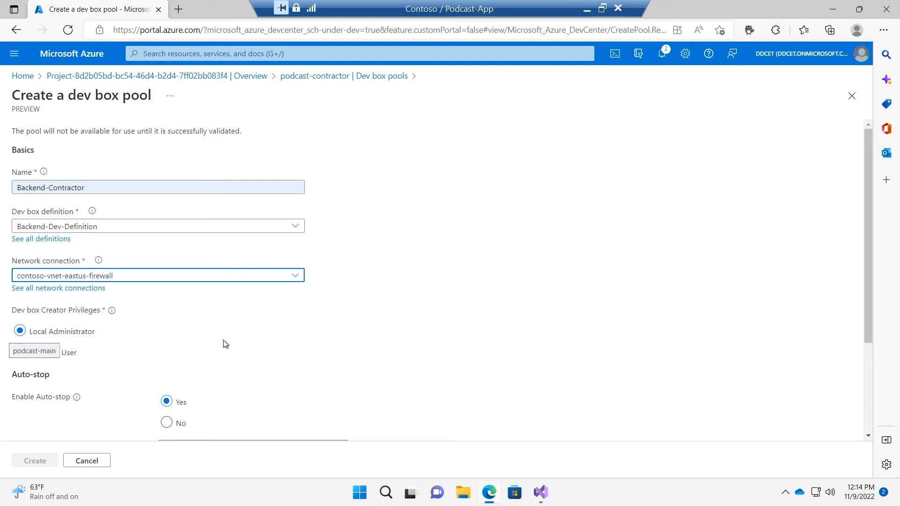
{"action": "left_click", "coordinate": [193, 343]}
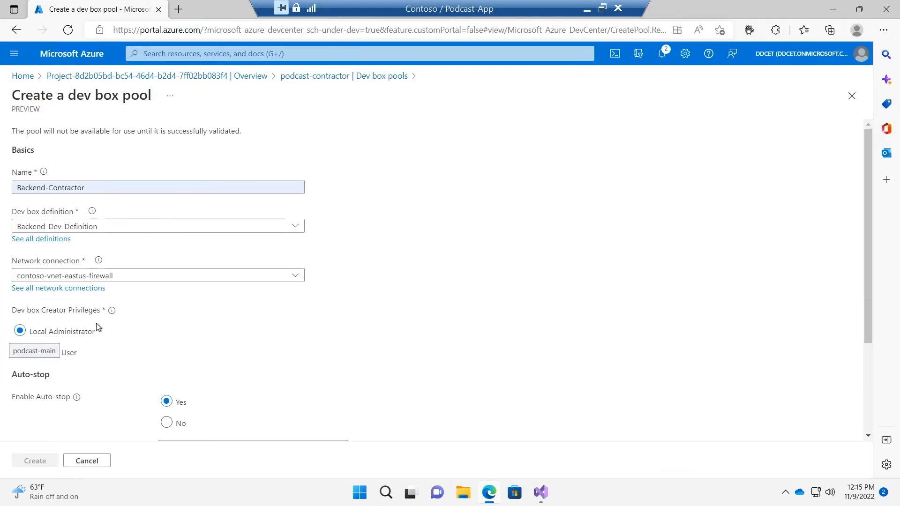
Move the browser window to uncover the dev box creator privileges, choose Standard User and maximize the window again
{"action": "left_click_drag", "start_coordinate": [232, 13], "coordinate": [286, 42]}
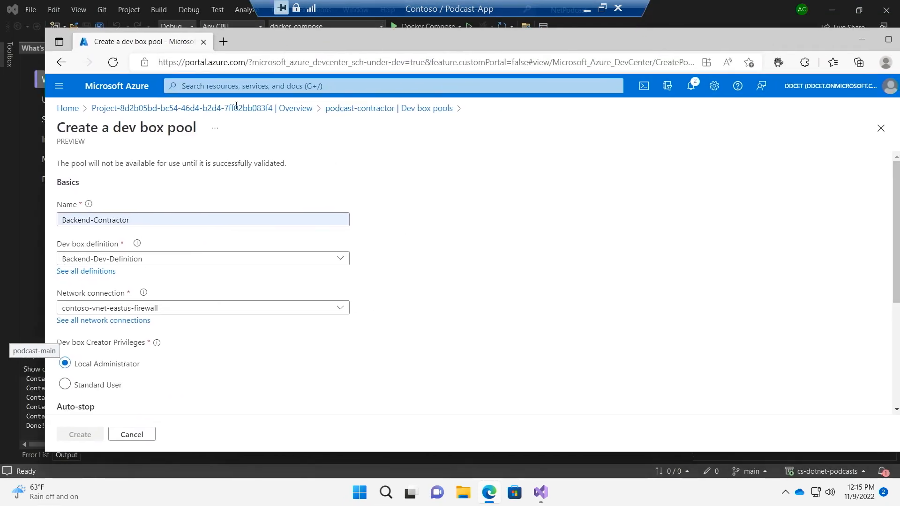
{"action": "left_click", "coordinate": [86, 390]}
{"action": "double_click", "coordinate": [330, 43]}
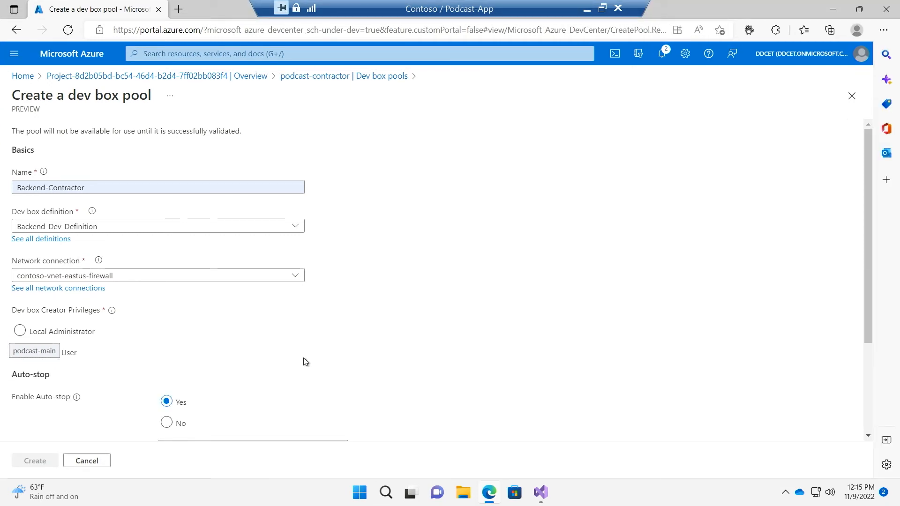
Set the pool's auto-stop to 05:00 PM in the (UTC-05:00) New York City, Brooklyn, Queens, Philadelphia time zone
{"action": "scroll", "coordinate": [275, 360], "scroll_direction": "down", "scroll_amount": 3}
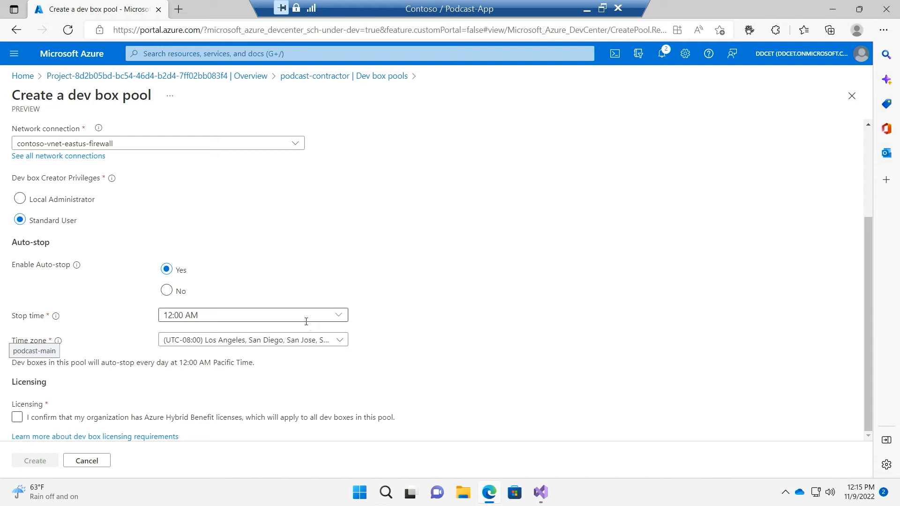
{"action": "left_click", "coordinate": [286, 310]}
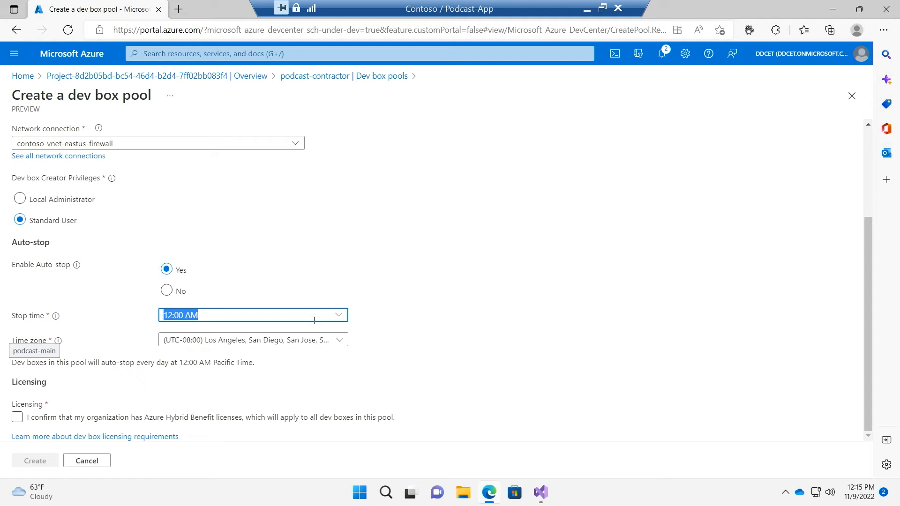
{"action": "left_click", "coordinate": [343, 317]}
{"action": "scroll", "coordinate": [385, 369], "scroll_direction": "down", "scroll_amount": 12}
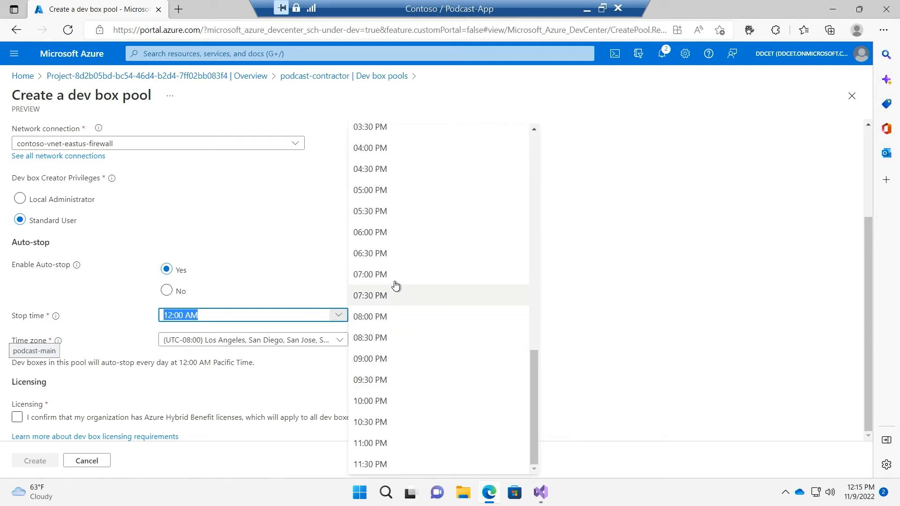
{"action": "left_click", "coordinate": [400, 197]}
{"action": "left_click", "coordinate": [276, 341]}
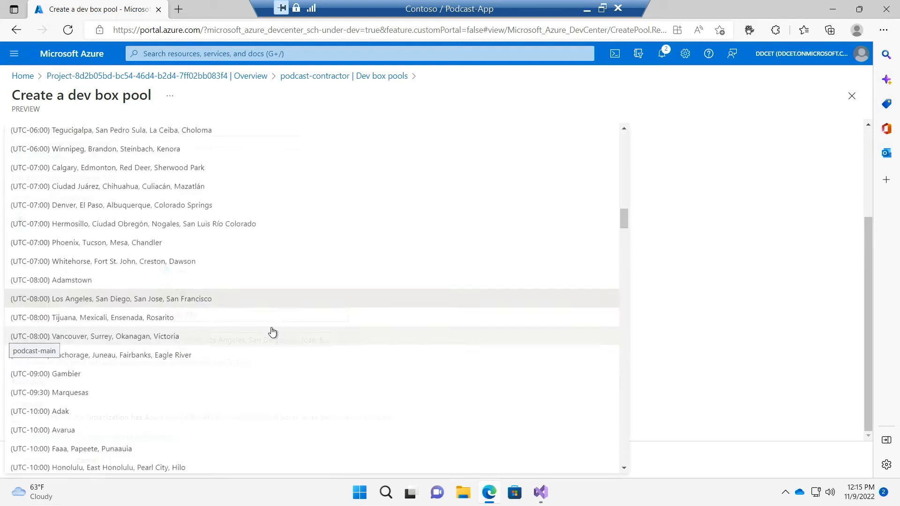
{"action": "scroll", "coordinate": [227, 293], "scroll_direction": "up", "scroll_amount": 4}
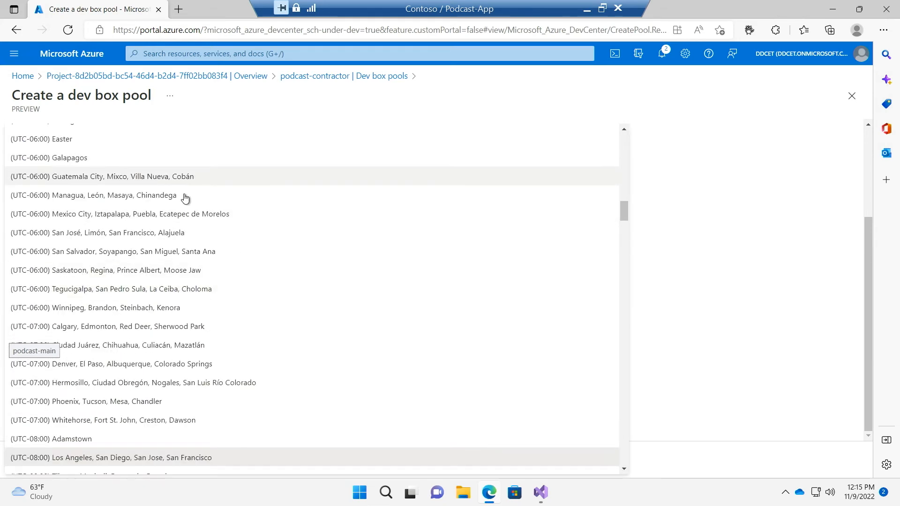
{"action": "scroll", "coordinate": [180, 187], "scroll_direction": "up", "scroll_amount": 5}
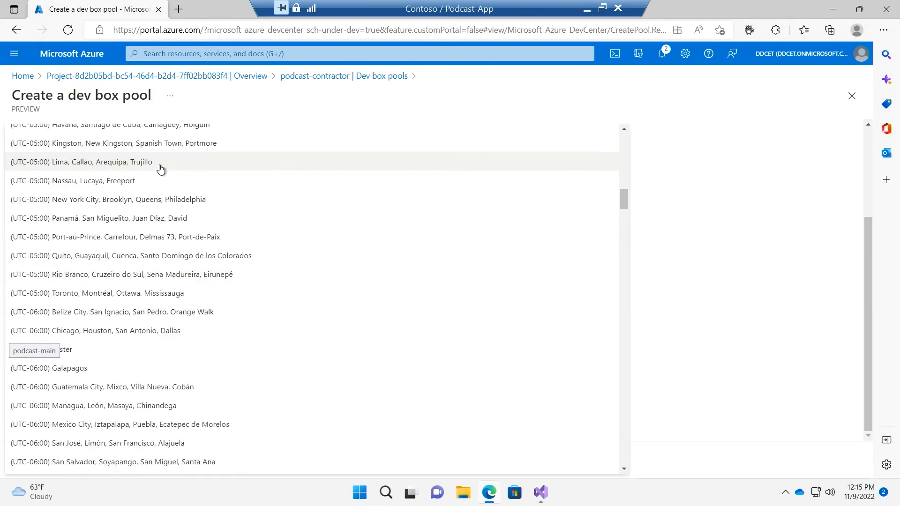
{"action": "scroll", "coordinate": [162, 168], "scroll_direction": "up", "scroll_amount": 3}
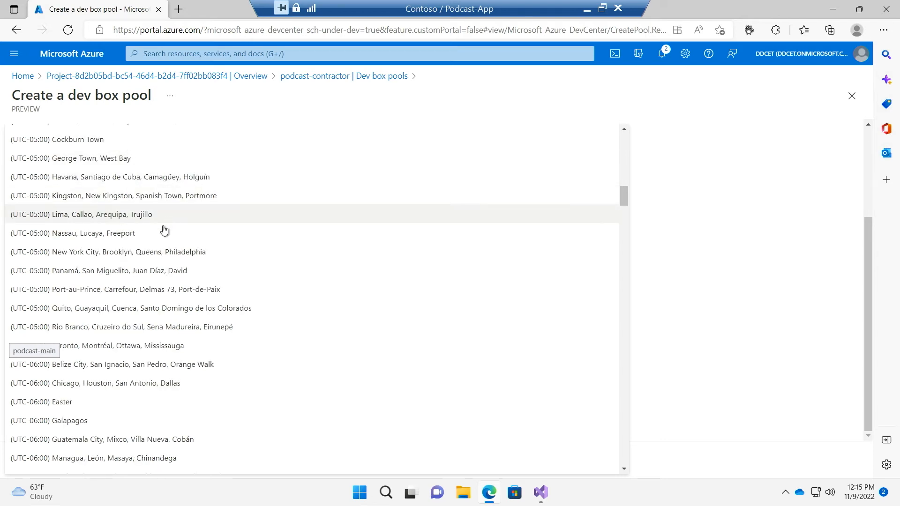
{"action": "left_click", "coordinate": [153, 252]}
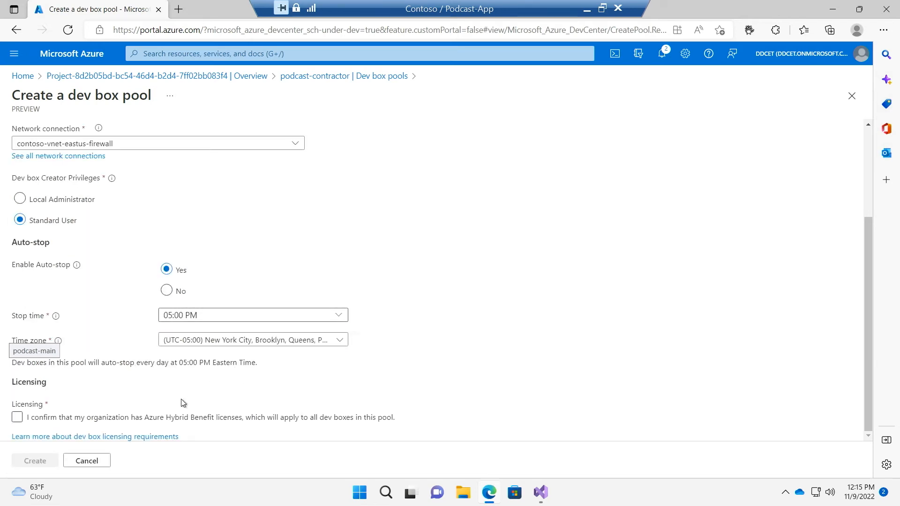
Confirm the organization's Azure Hybrid Benefit licenses and create the Backend-Contractor pool
{"action": "left_click", "coordinate": [41, 419]}
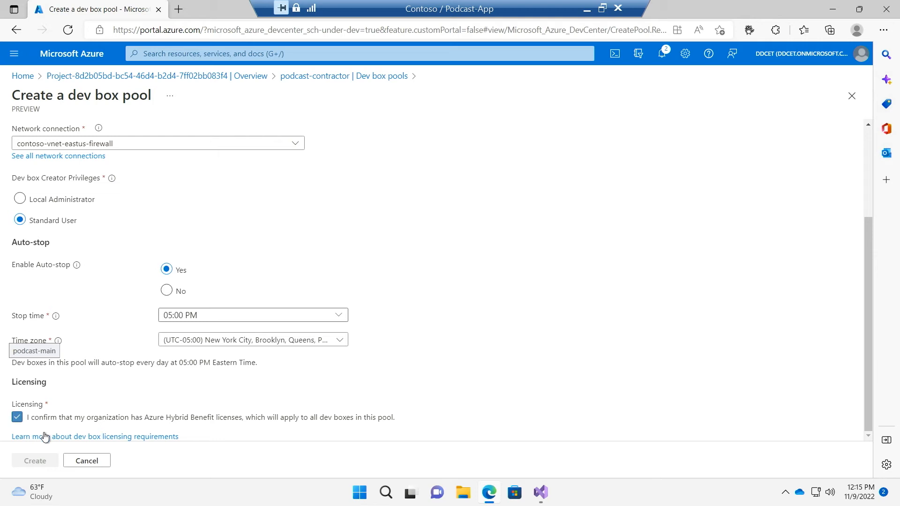
{"action": "left_click", "coordinate": [43, 461]}
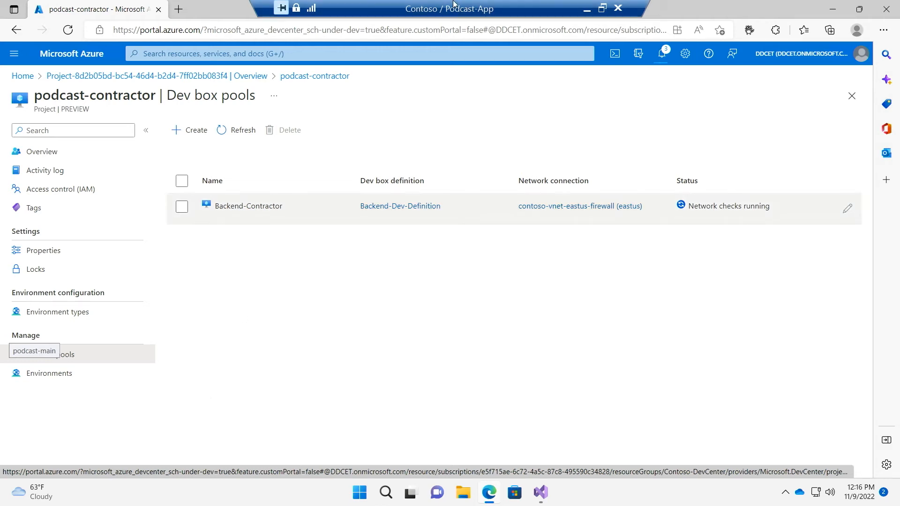
Minimize the remote dev box session and switch to the PowerPoint slide show with the Demo slide
{"action": "left_click", "coordinate": [587, 8]}
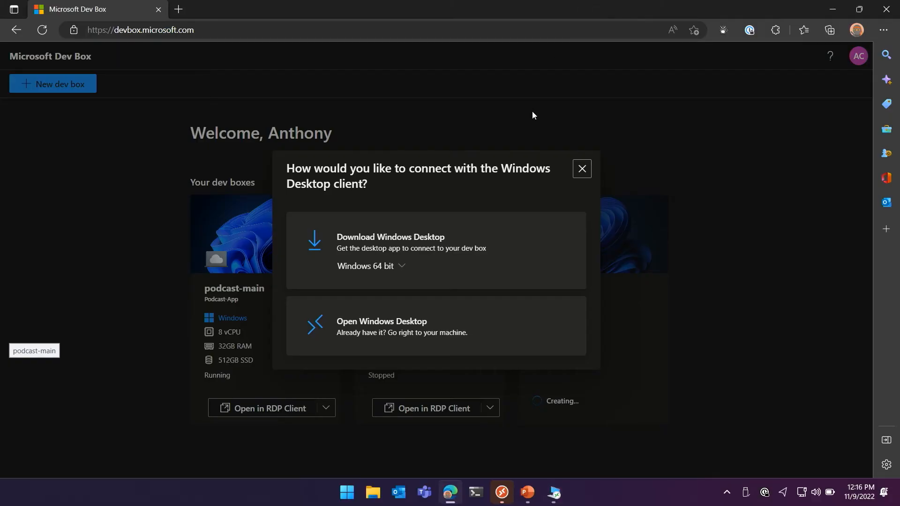
{"action": "key", "text": "alt+Tab"}
{"action": "key", "text": "alt+Tab"}
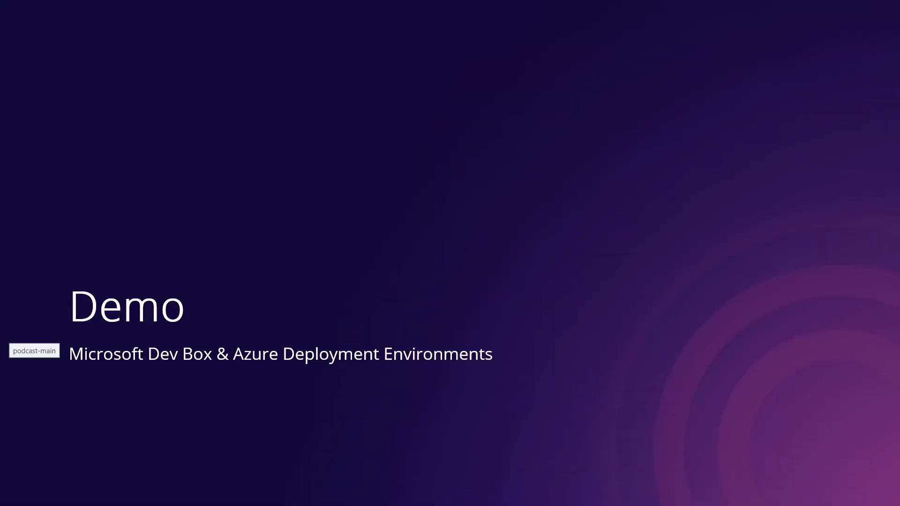
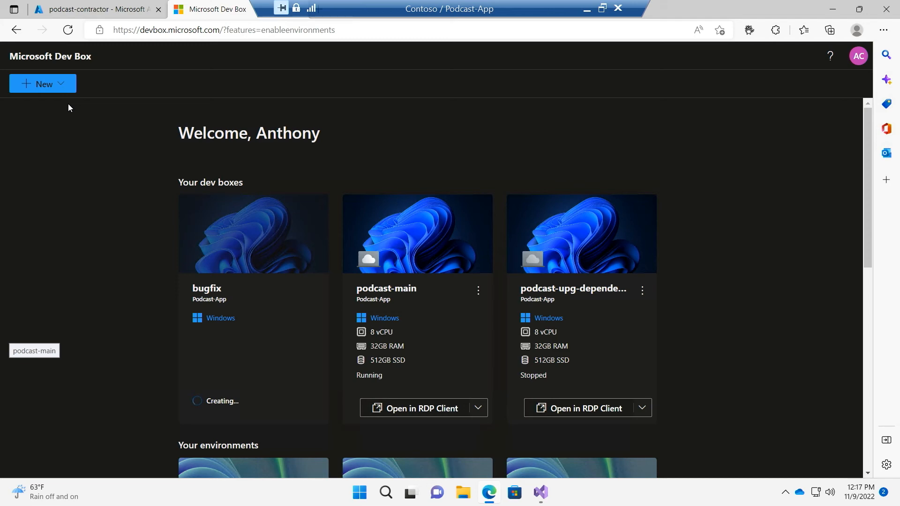
Fill in a new environment with project Podcast-App, type Dev and catalog item Podcast, and dismiss the form without creating it
{"action": "left_click", "coordinate": [67, 84]}
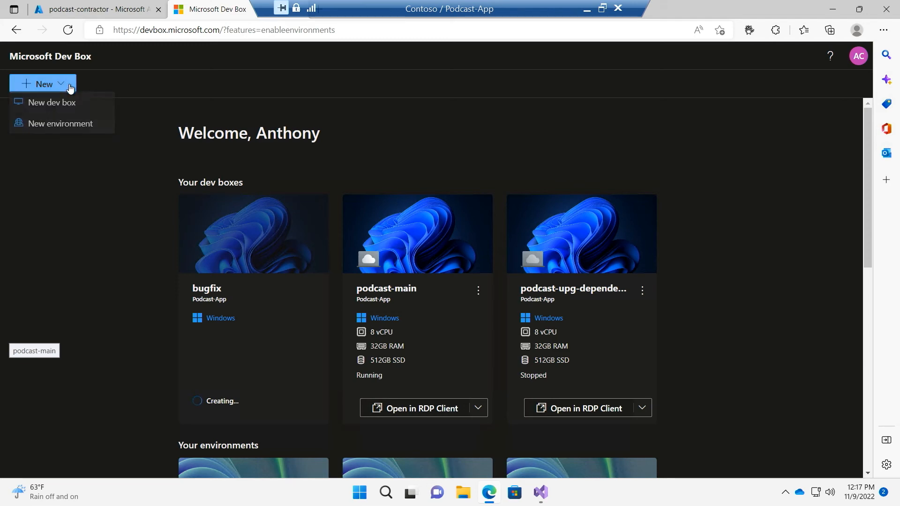
{"action": "left_click", "coordinate": [84, 126]}
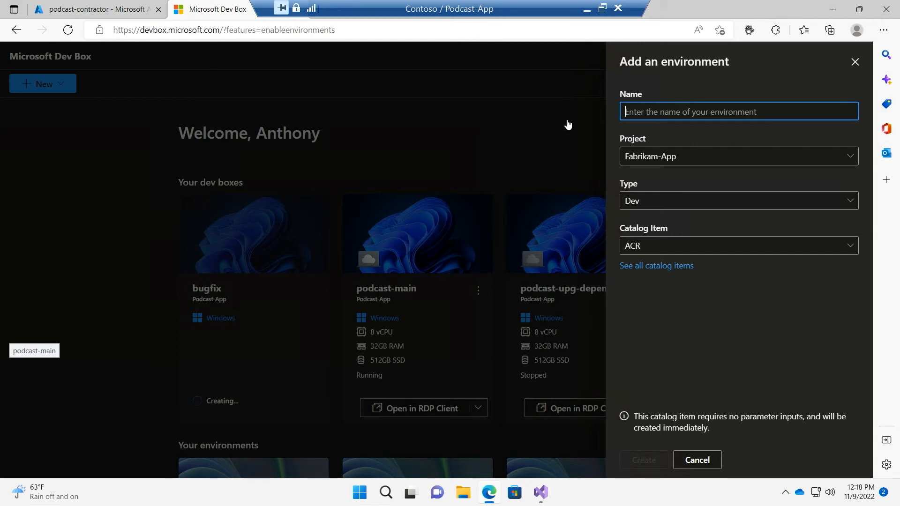
{"action": "left_click", "coordinate": [732, 135]}
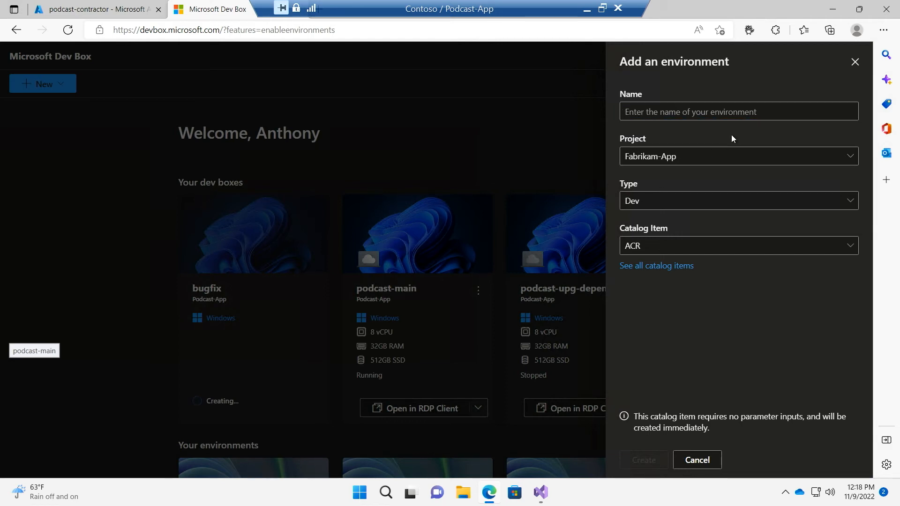
{"action": "left_click", "coordinate": [730, 157]}
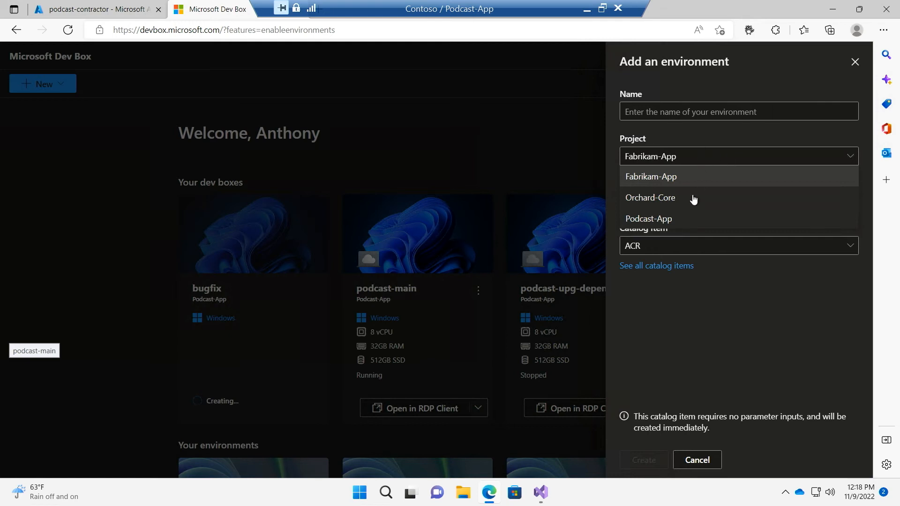
{"action": "left_click", "coordinate": [690, 218]}
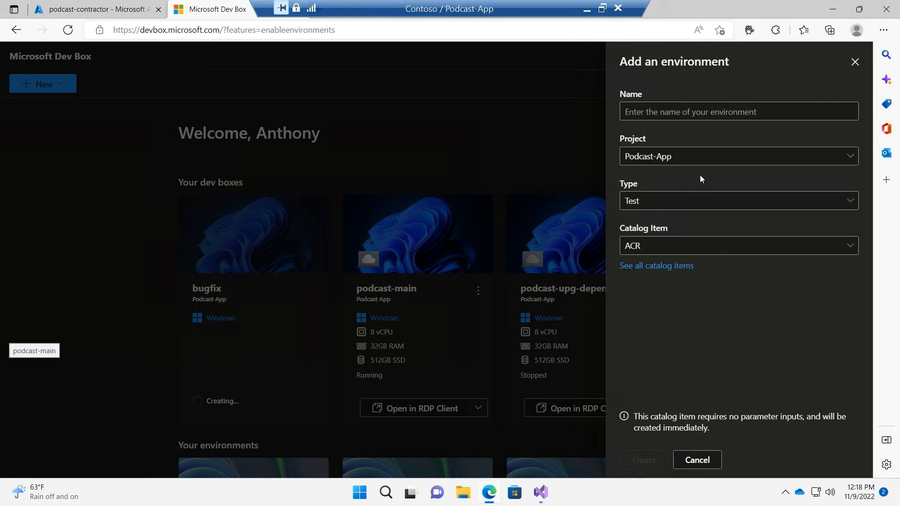
{"action": "left_click", "coordinate": [691, 207]}
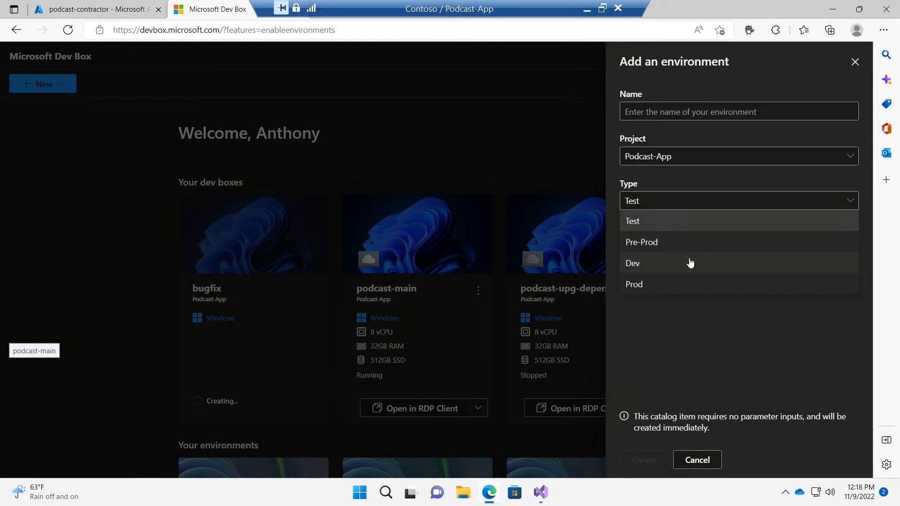
{"action": "left_click", "coordinate": [685, 264]}
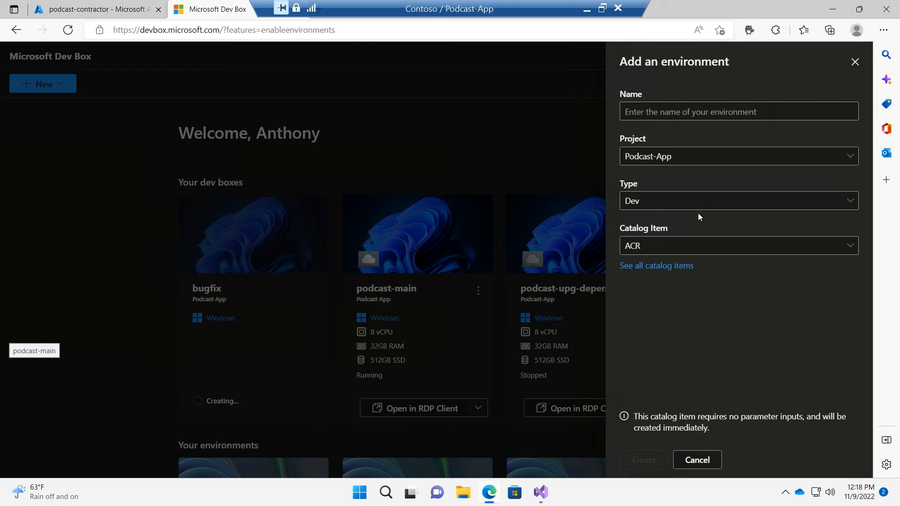
{"action": "left_click", "coordinate": [711, 249]}
{"action": "left_click", "coordinate": [678, 290]}
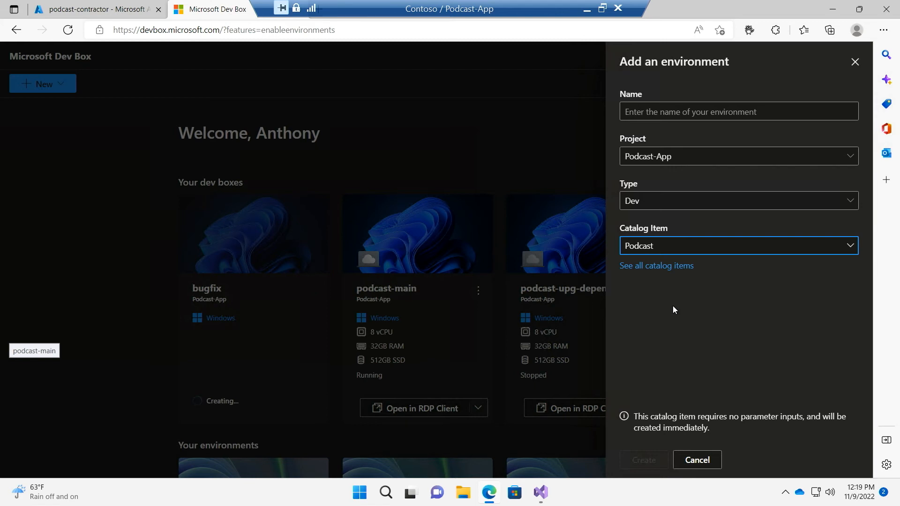
{"action": "left_click", "coordinate": [521, 144]}
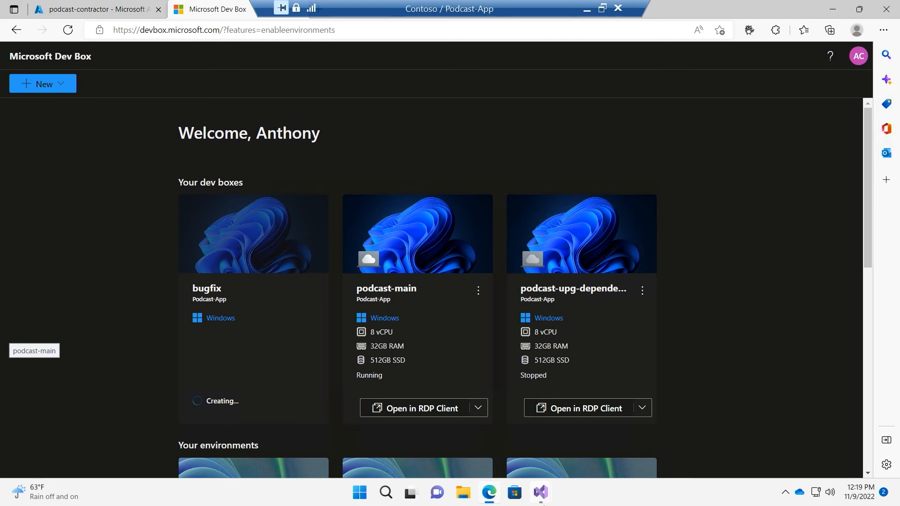
Switch to Visual Studio, close the extra start window and bring up the NetPodcast solution
{"action": "mouse_move", "coordinate": [540, 492]}
{"action": "left_click", "coordinate": [570, 449]}
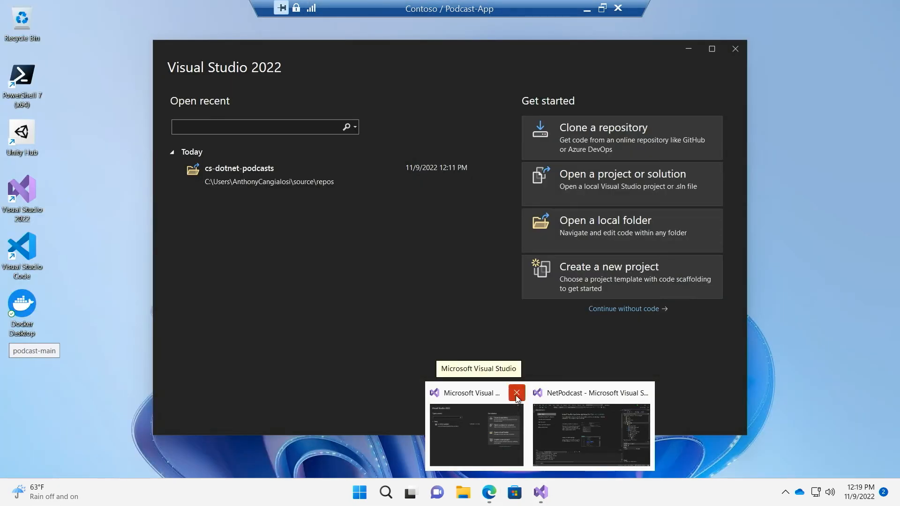
{"action": "left_click", "coordinate": [517, 393]}
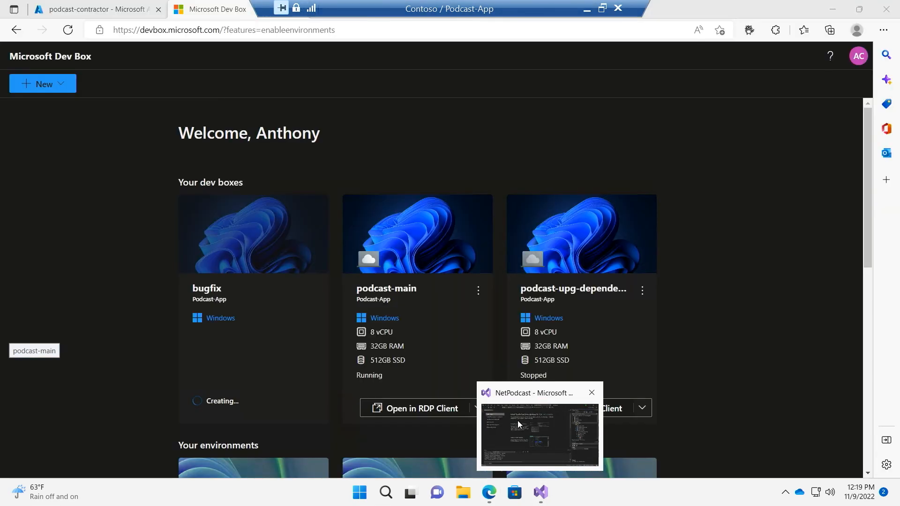
{"action": "left_click", "coordinate": [541, 429]}
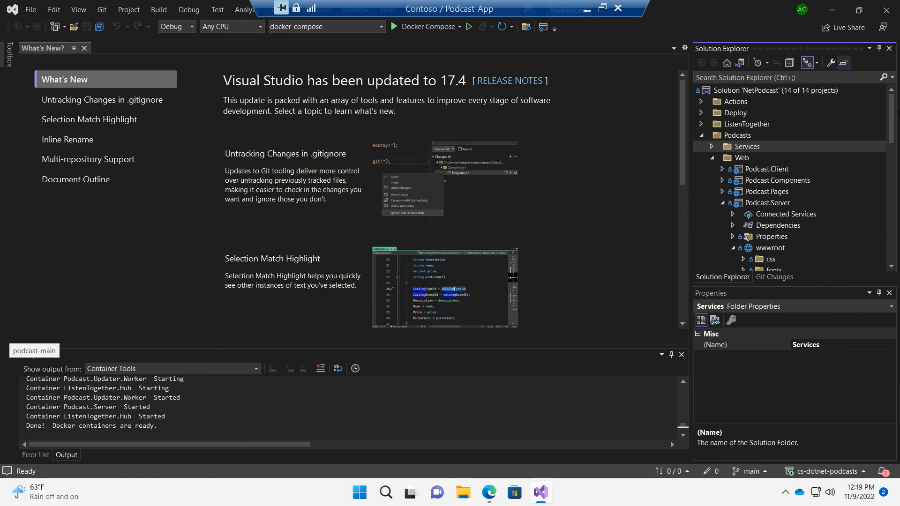
Search the solution for "landing" and open Landing.cshtml from the Podcast.Server Pages folder
{"action": "left_click", "coordinate": [825, 80]}
{"action": "type", "text": "landing"}
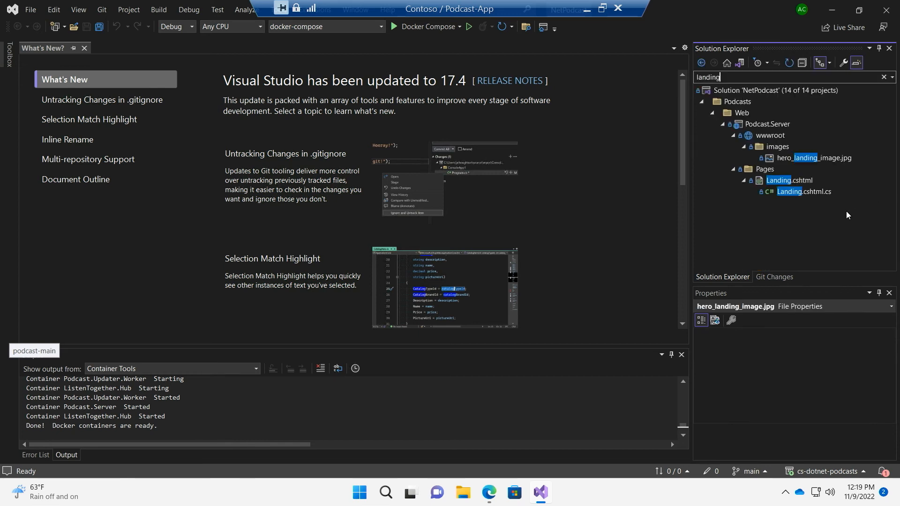
{"action": "key", "text": "Down"}
{"action": "double_click", "coordinate": [822, 182]}
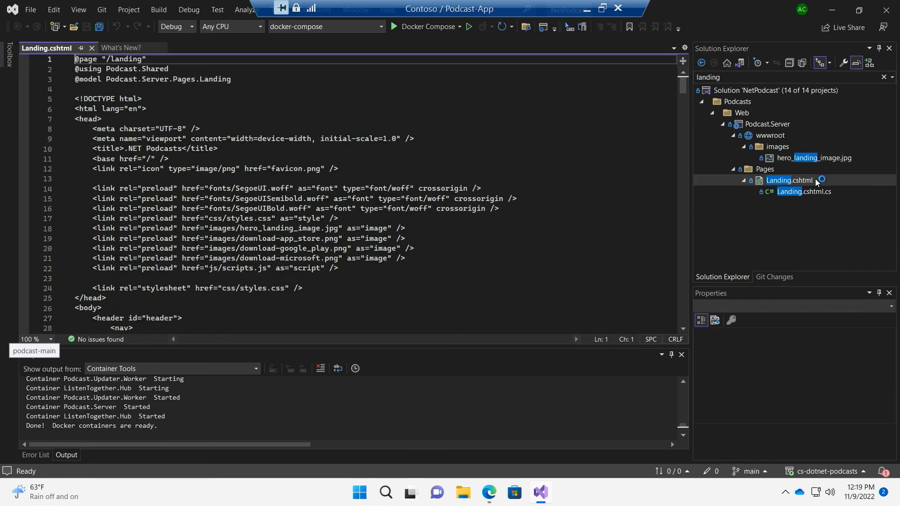
Find "the fir" in Landing.cshtml, insert "VERY VERY" before "first" in the hero title, and save the file
{"action": "key", "text": "ctrl+f"}
{"action": "type", "text": "the fir"}
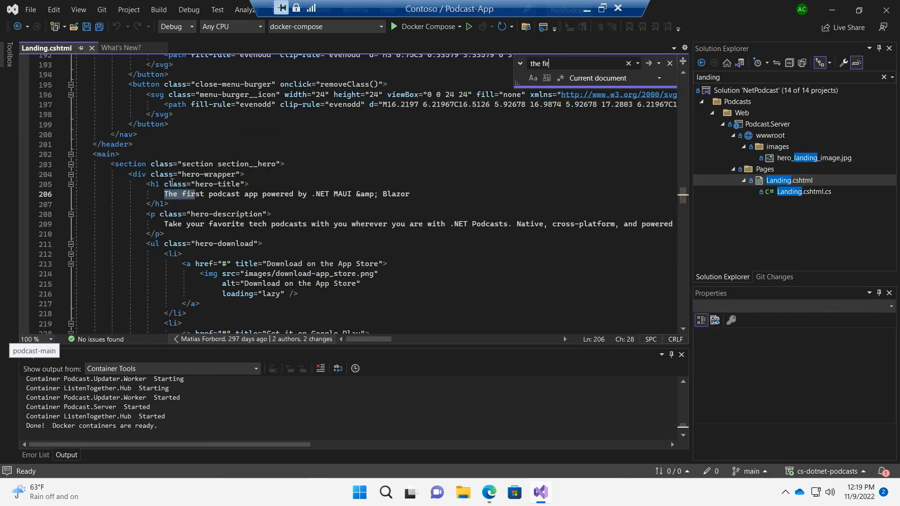
{"action": "left_click", "coordinate": [186, 195]}
{"action": "key", "text": "Left"}
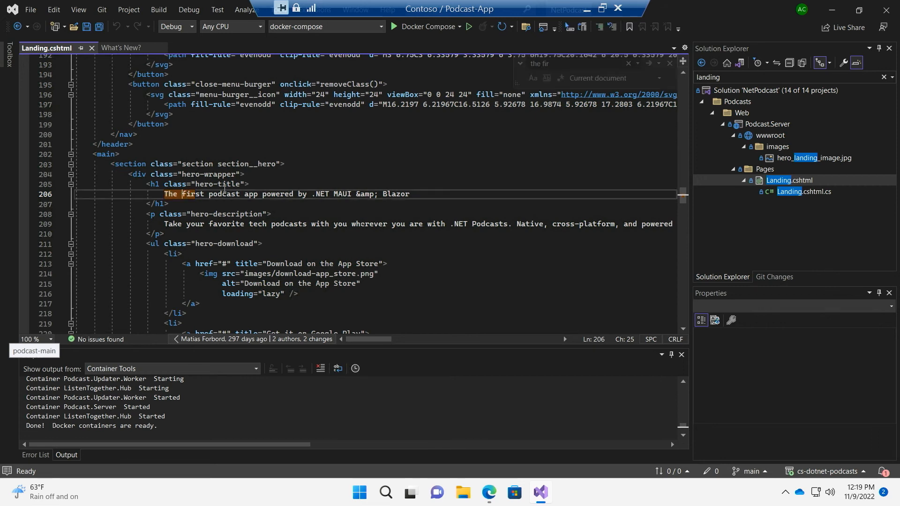
{"action": "type", "text": "VERY "}
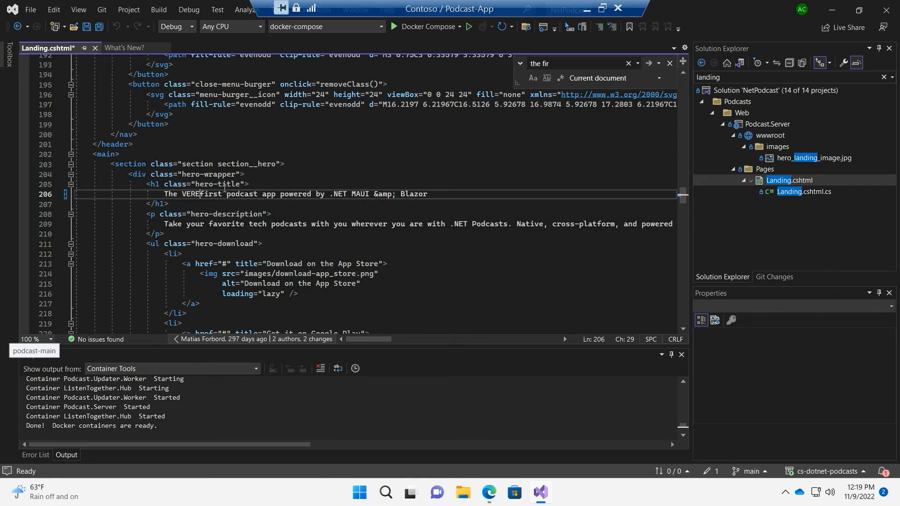
{"action": "type", "text": "VERY"}
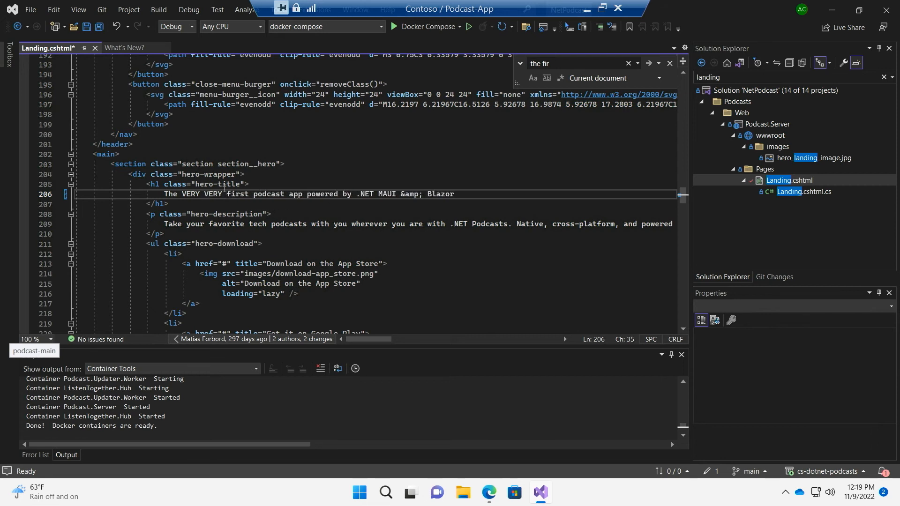
{"action": "left_click", "coordinate": [439, 244]}
{"action": "key", "text": "ctrl+s"}
Create and check out a new Git branch named mktgch based on main
{"action": "left_click", "coordinate": [752, 473]}
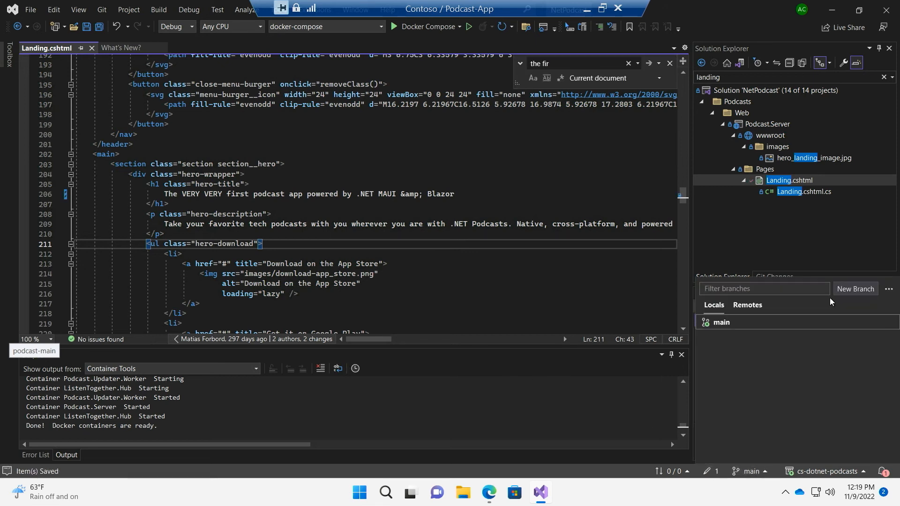
{"action": "left_click", "coordinate": [848, 291]}
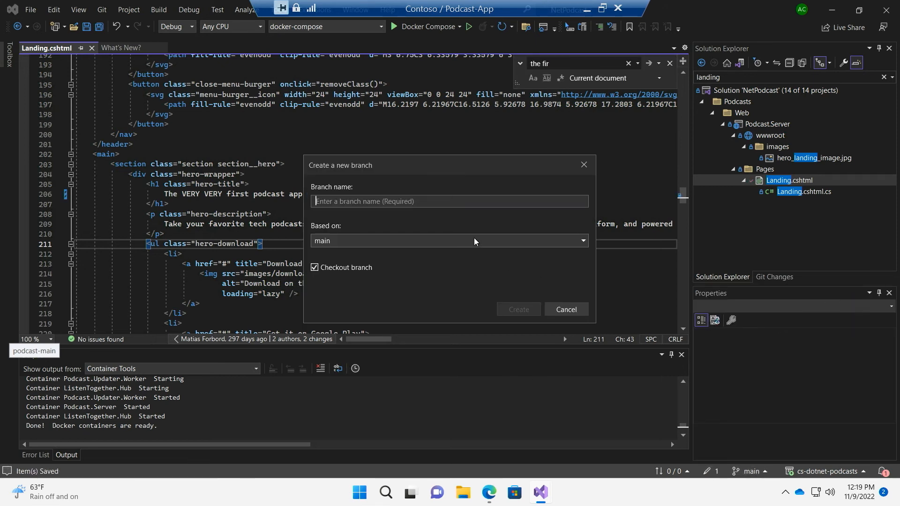
{"action": "type", "text": "m"}
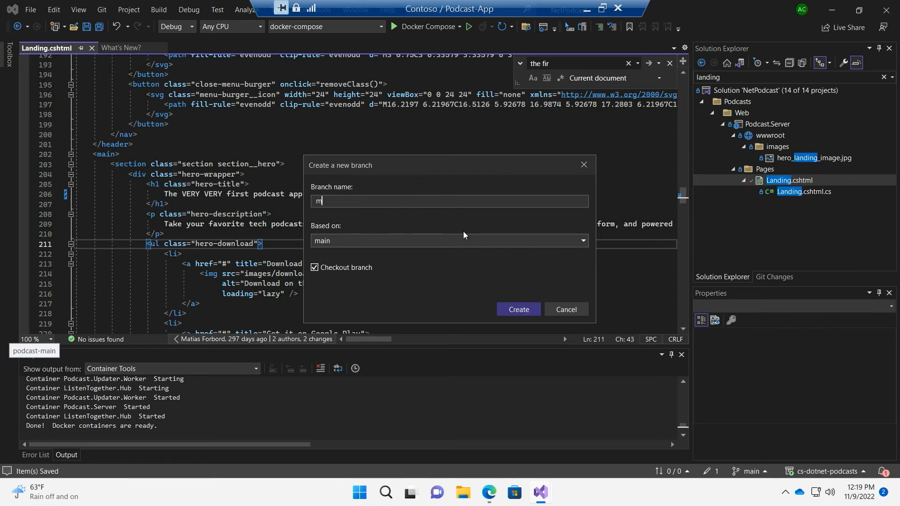
{"action": "type", "text": "ktgch"}
{"action": "left_click", "coordinate": [536, 310]}
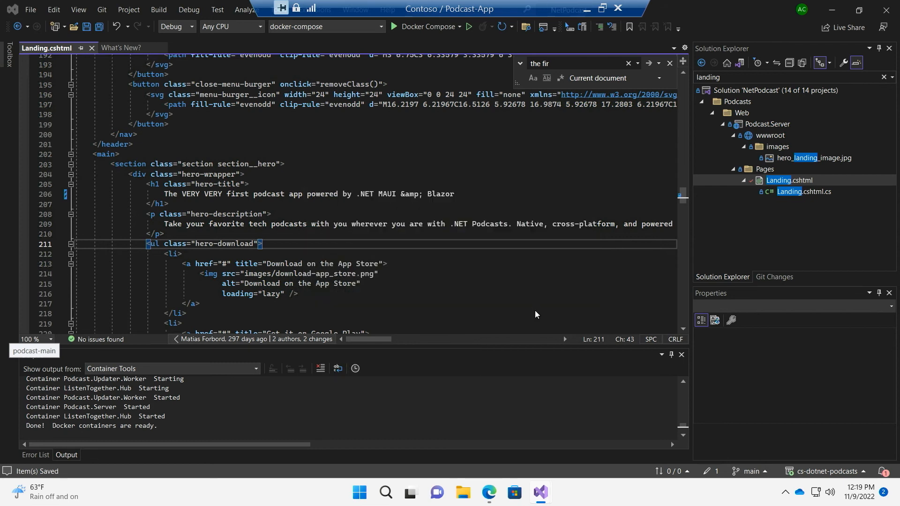
{"action": "left_click", "coordinate": [532, 311]}
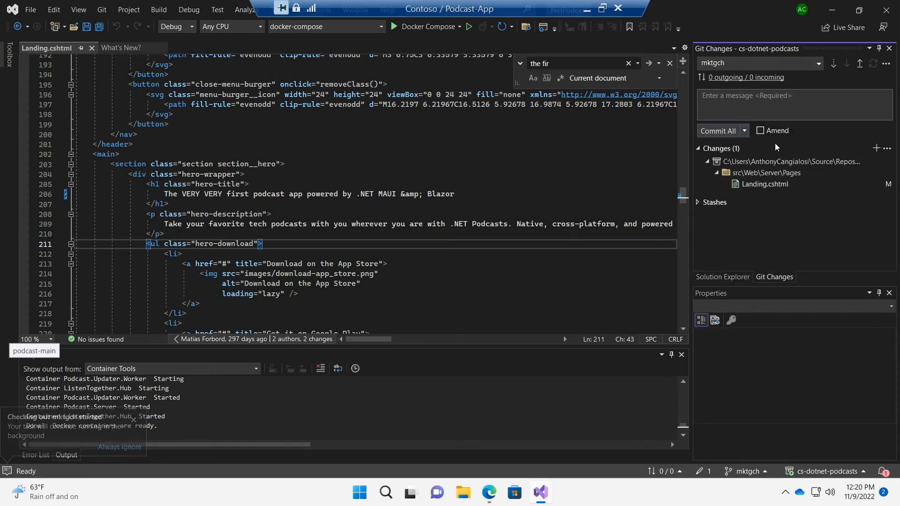
Commit the Landing.cshtml edit with the message "marketing changes" and push the mktgch branch to origin
{"action": "type", "text": "market"}
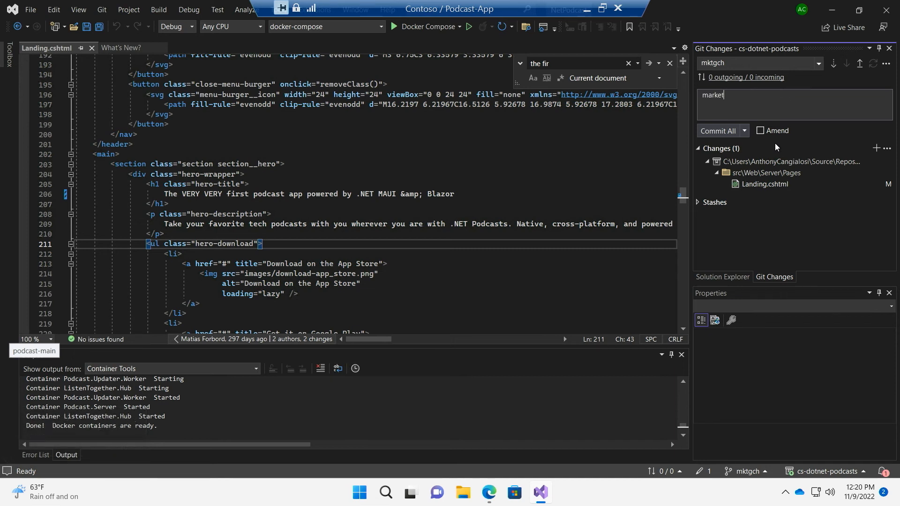
{"action": "type", "text": "ing changes"}
{"action": "key", "text": "ctrl+Return"}
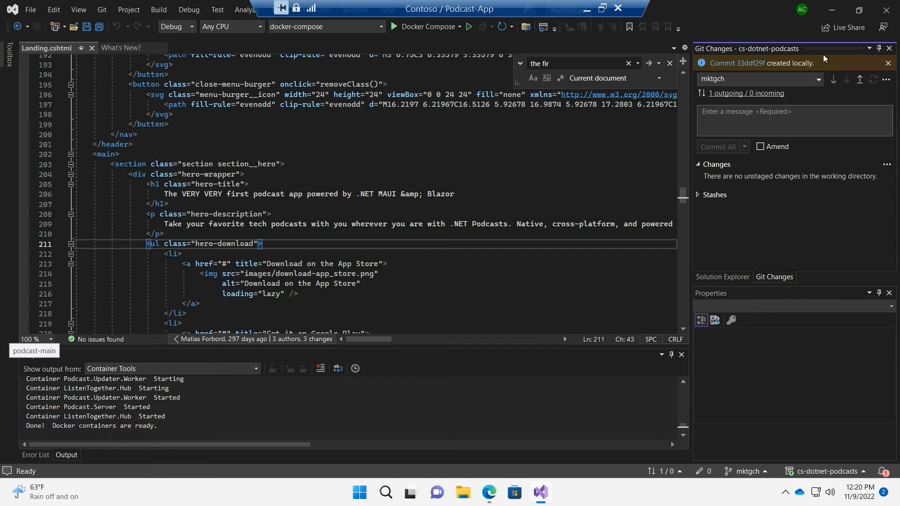
{"action": "left_click", "coordinate": [859, 79]}
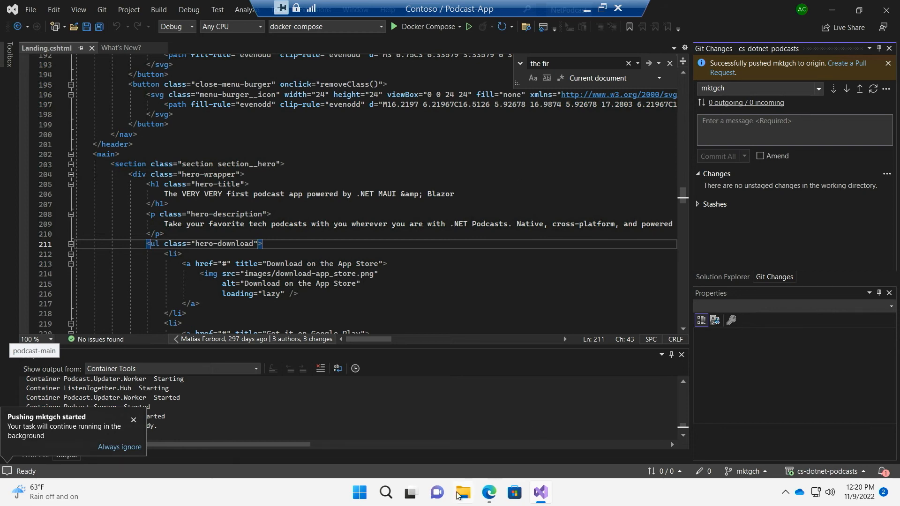
Switch to Edge, open the forked dotnet-podcasts GitHub repository in a new tab and view its Actions workflow runs
{"action": "left_click", "coordinate": [489, 496]}
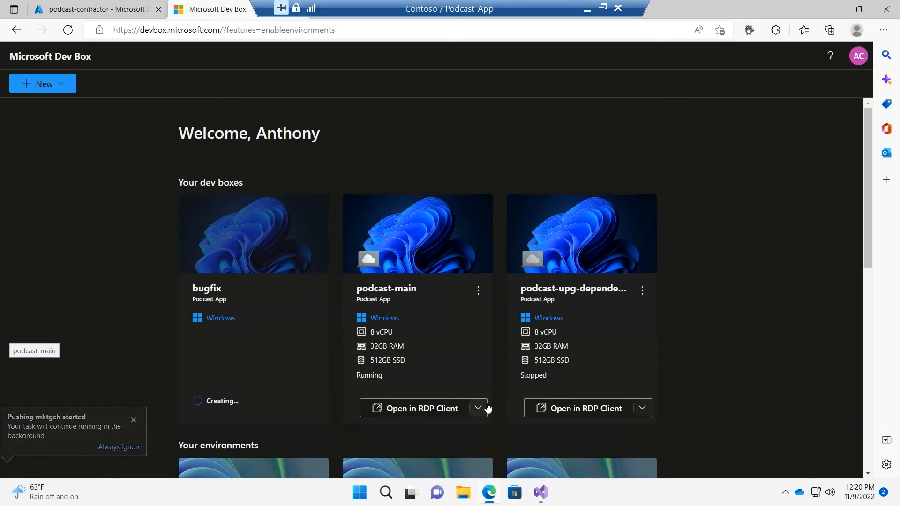
{"action": "key", "text": "ctrl+t"}
{"action": "type", "text": "git"}
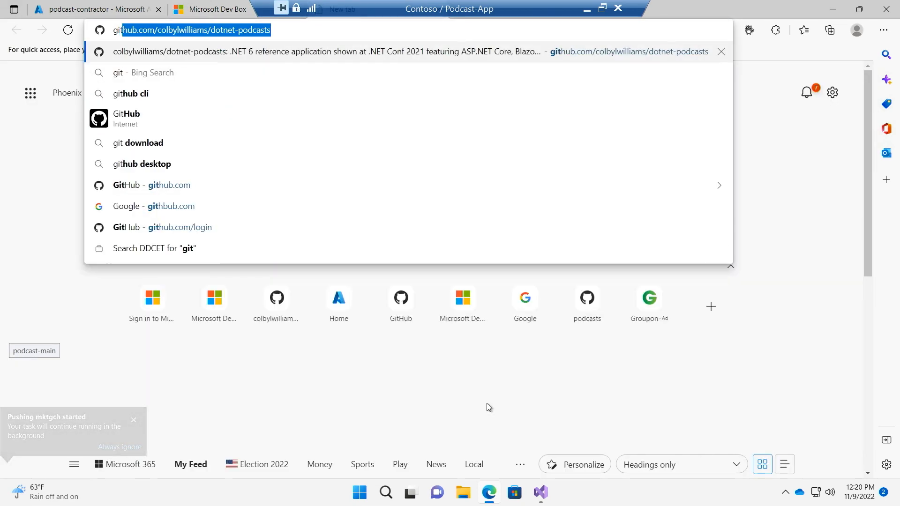
{"action": "key", "text": "Return"}
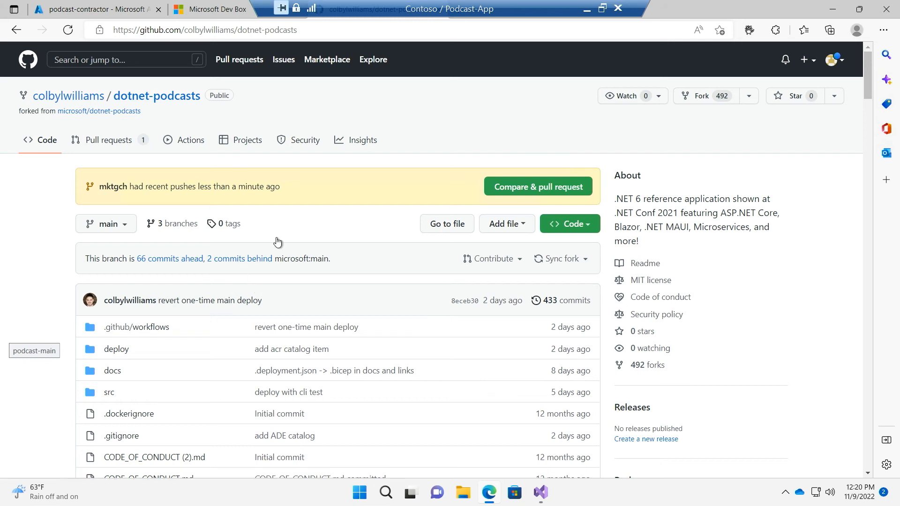
{"action": "left_click", "coordinate": [190, 146]}
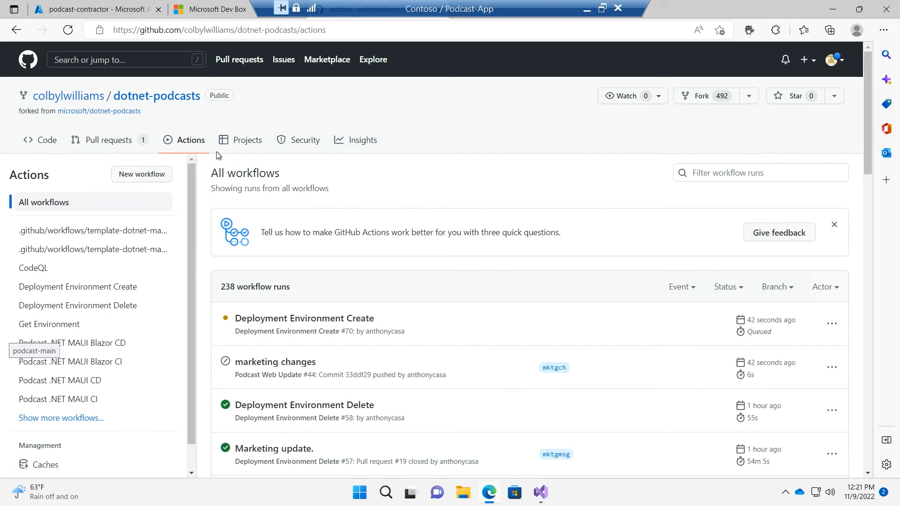
Create a pull request from mktgch into main, with the forked dotnet-podcasts repository as the base instead of microsoft/dotnet-podcasts
{"action": "left_click", "coordinate": [111, 140]}
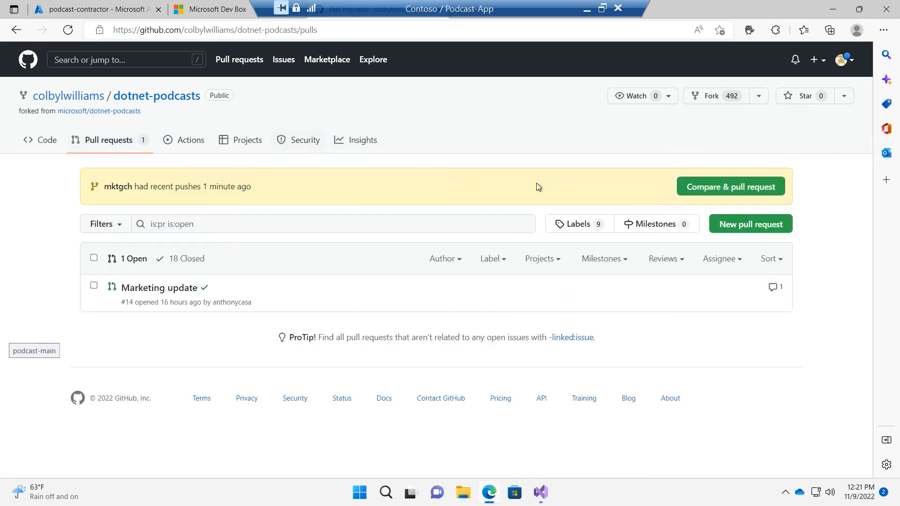
{"action": "left_click", "coordinate": [727, 190]}
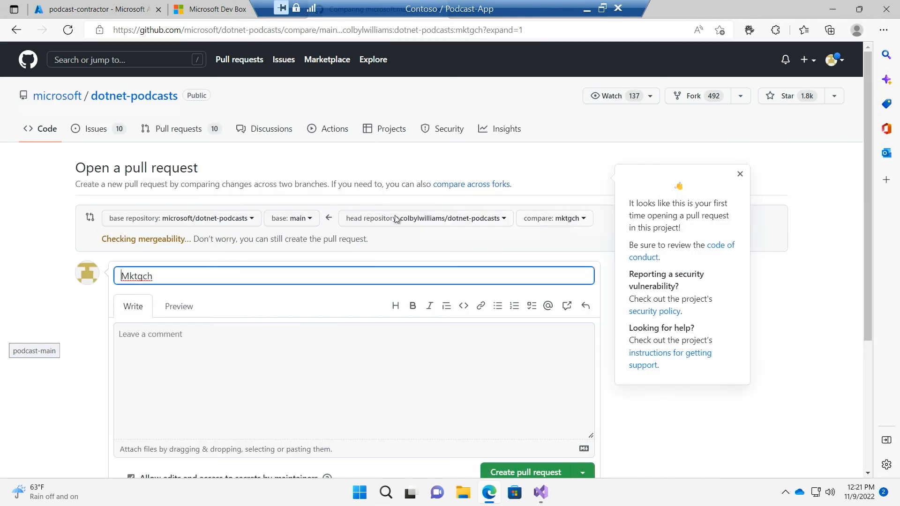
{"action": "left_click", "coordinate": [230, 220]}
{"action": "left_click", "coordinate": [182, 309]}
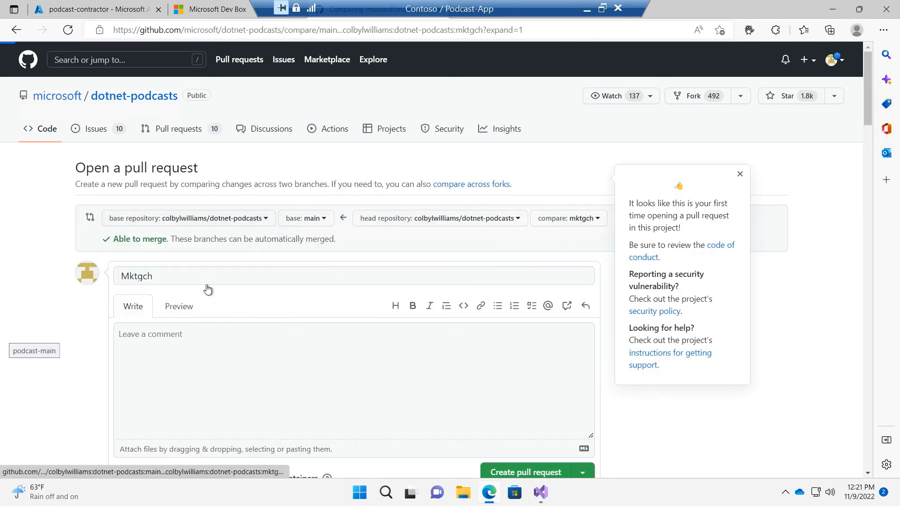
{"action": "left_click", "coordinate": [533, 464]}
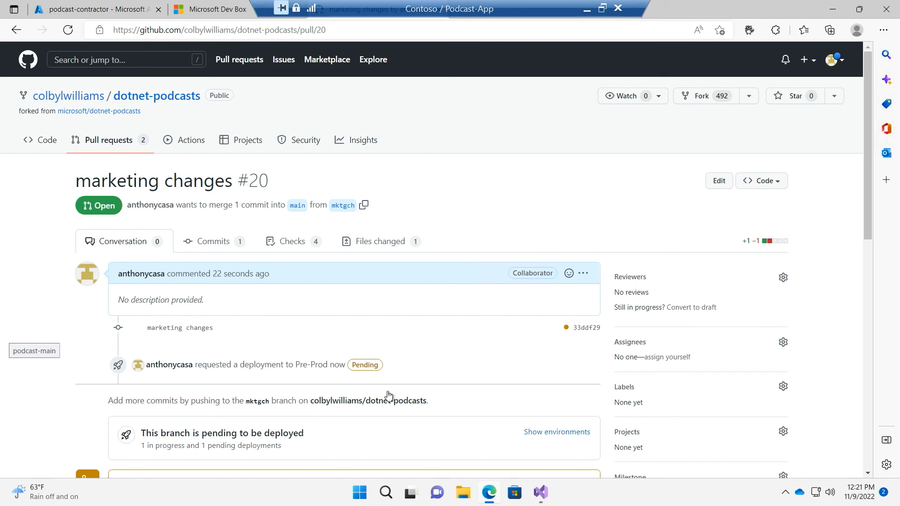
Open the Marketing update pull request #14 and go to the github-actions comment about its Azure deployment
{"action": "left_click", "coordinate": [133, 140]}
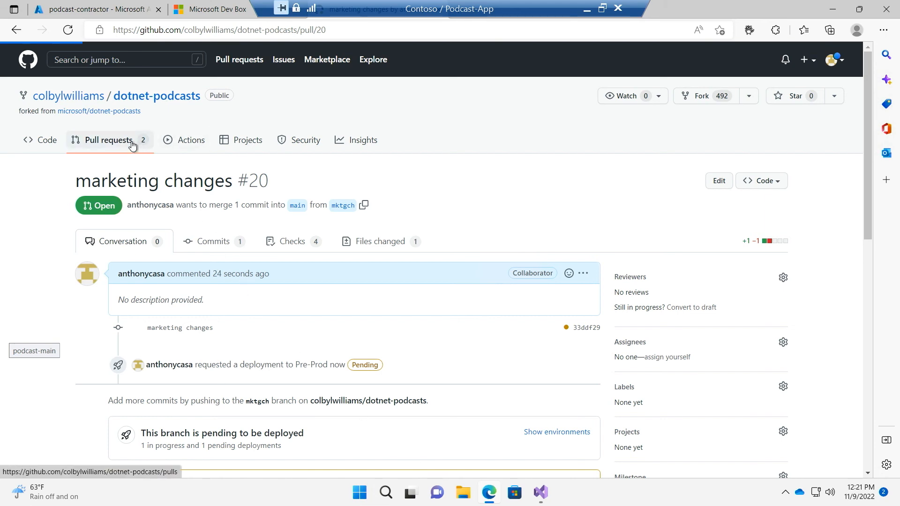
{"action": "mouse_move", "coordinate": [170, 284]}
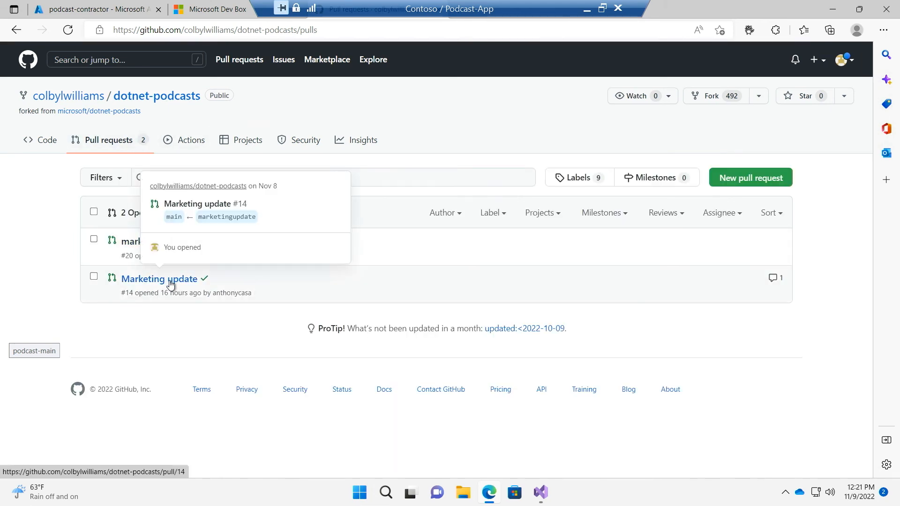
{"action": "left_click", "coordinate": [170, 283]}
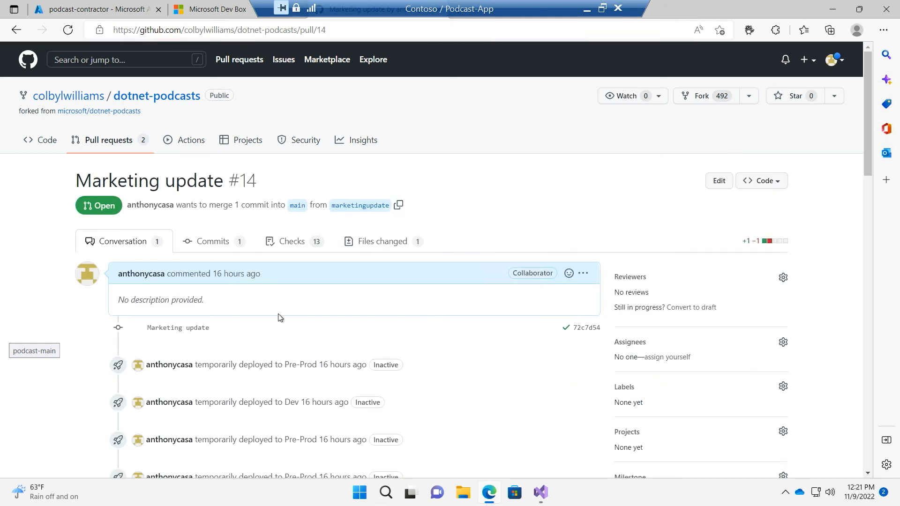
{"action": "scroll", "coordinate": [274, 317], "scroll_direction": "down", "scroll_amount": 5}
{"action": "scroll", "coordinate": [273, 320], "scroll_direction": "down", "scroll_amount": 4}
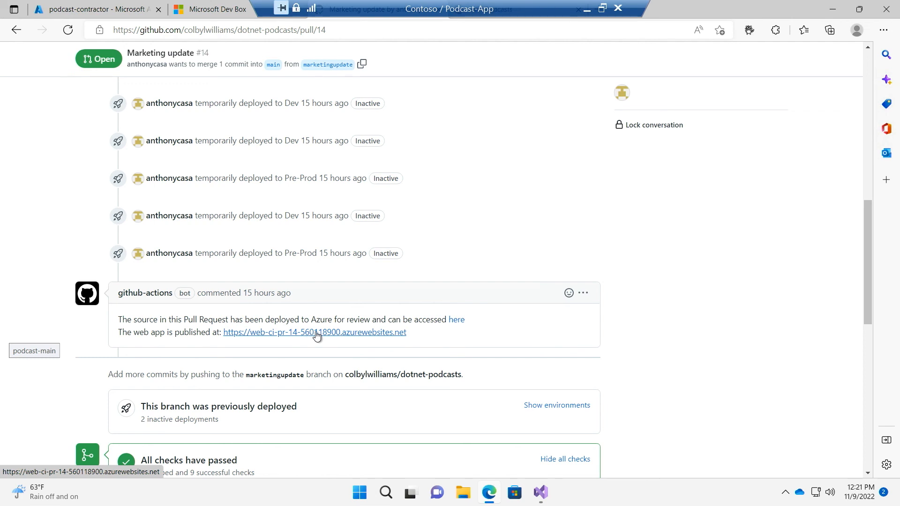
Open the web app published for the pull request, highlight "VERY VERY" in its headline and return to the pull request
{"action": "left_click", "coordinate": [311, 333]}
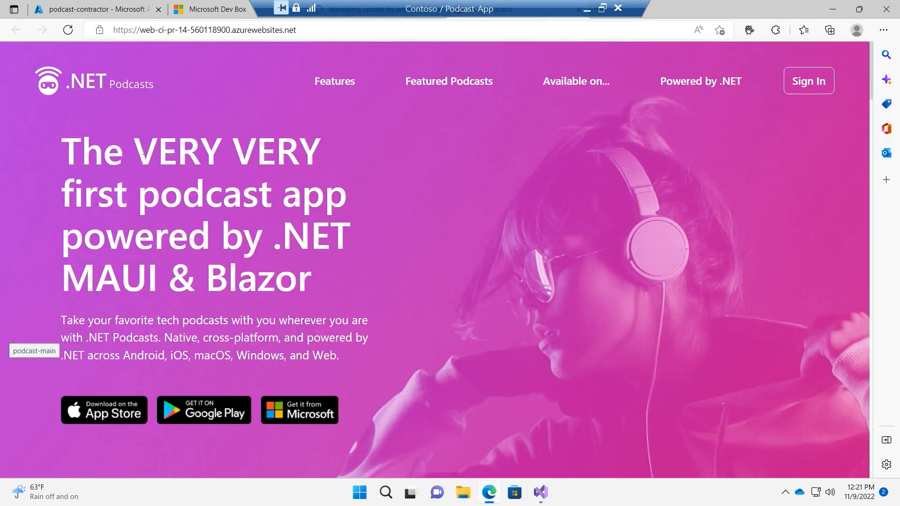
{"action": "left_click_drag", "start_coordinate": [135, 152], "coordinate": [316, 173]}
{"action": "left_click", "coordinate": [332, 199]}
{"action": "key", "text": "alt+Left"}
Merge the Marketing update pull request #14 into main
{"action": "scroll", "coordinate": [434, 279], "scroll_direction": "down", "scroll_amount": 5}
{"action": "scroll", "coordinate": [434, 279], "scroll_direction": "down", "scroll_amount": 4}
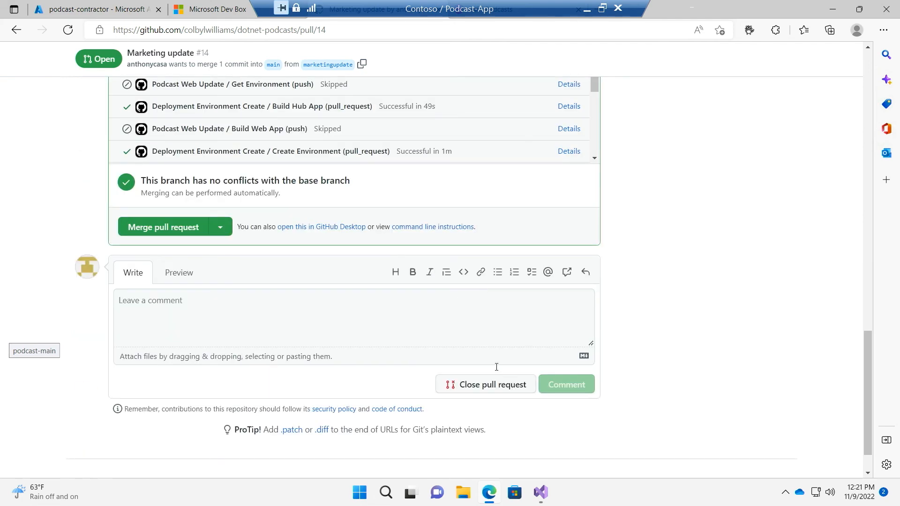
{"action": "left_click", "coordinate": [143, 227]}
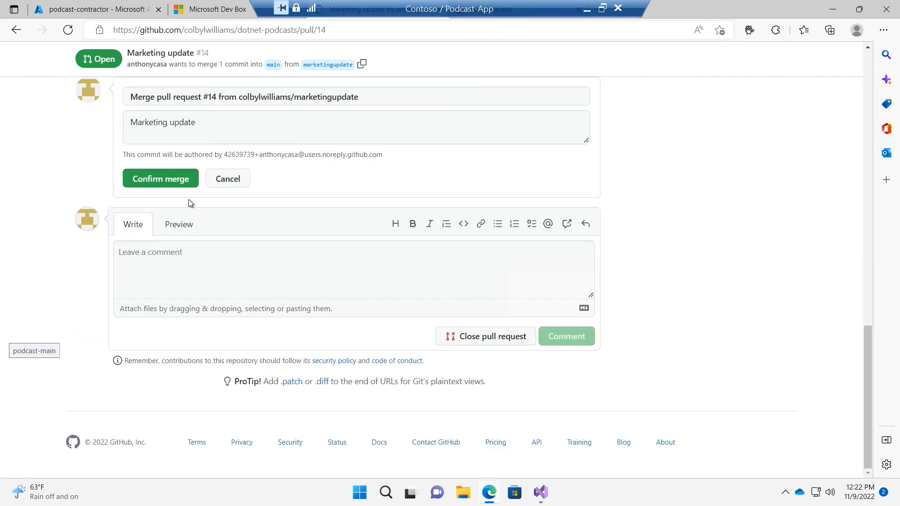
{"action": "left_click", "coordinate": [169, 181]}
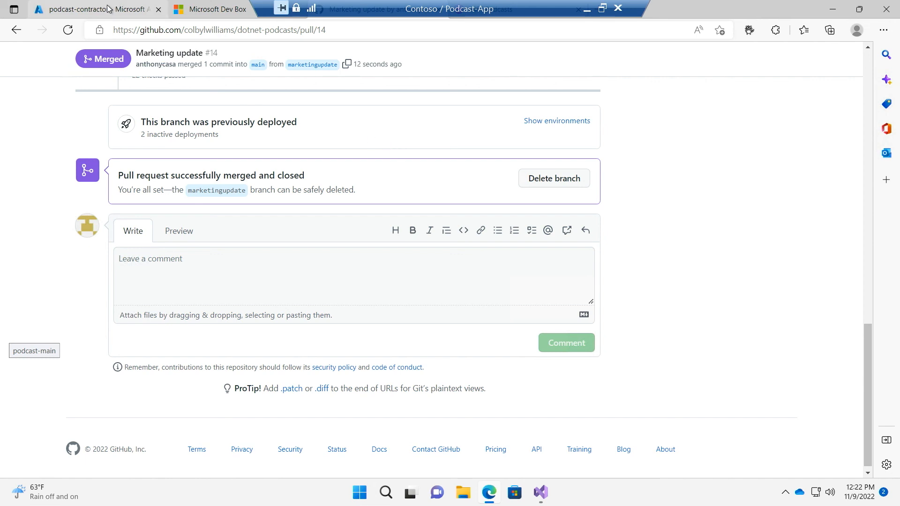
Switch to the Azure portal, open the Contoso dev center from the home page and view its catalogs
{"action": "left_click", "coordinate": [121, 14]}
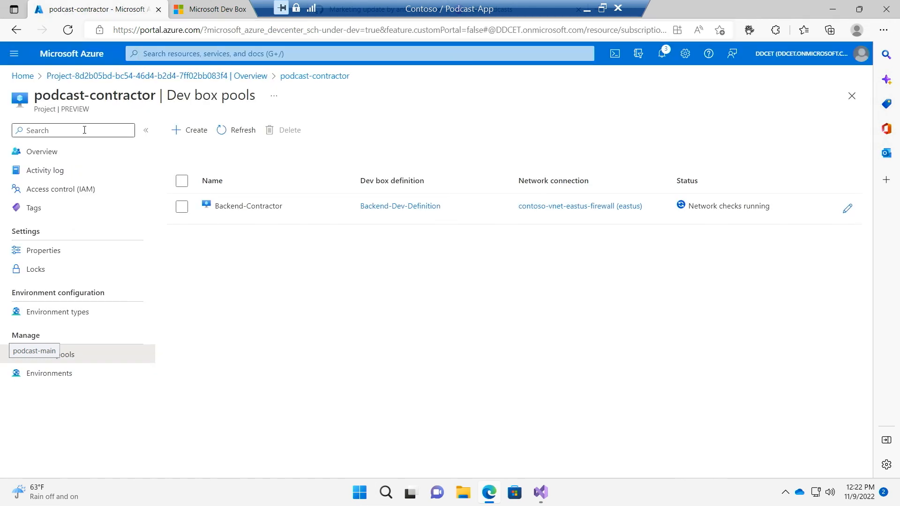
{"action": "left_click", "coordinate": [22, 76]}
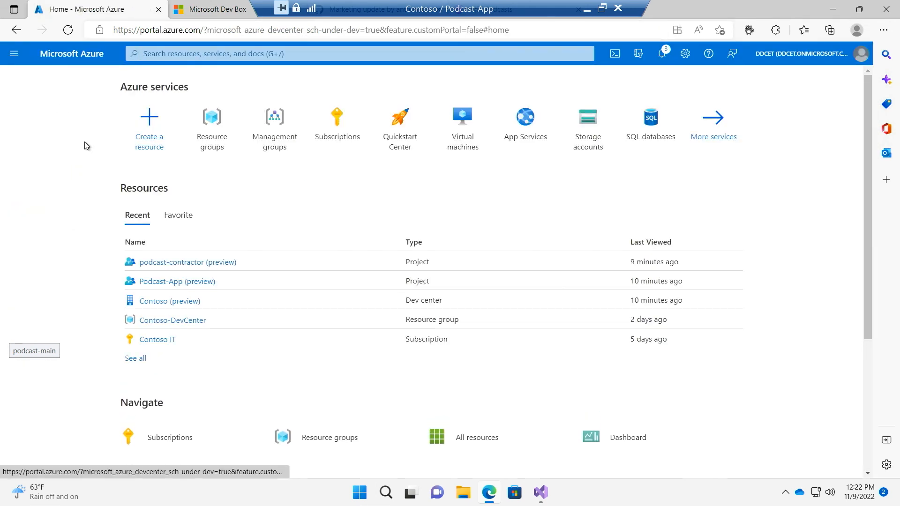
{"action": "left_click", "coordinate": [165, 302]}
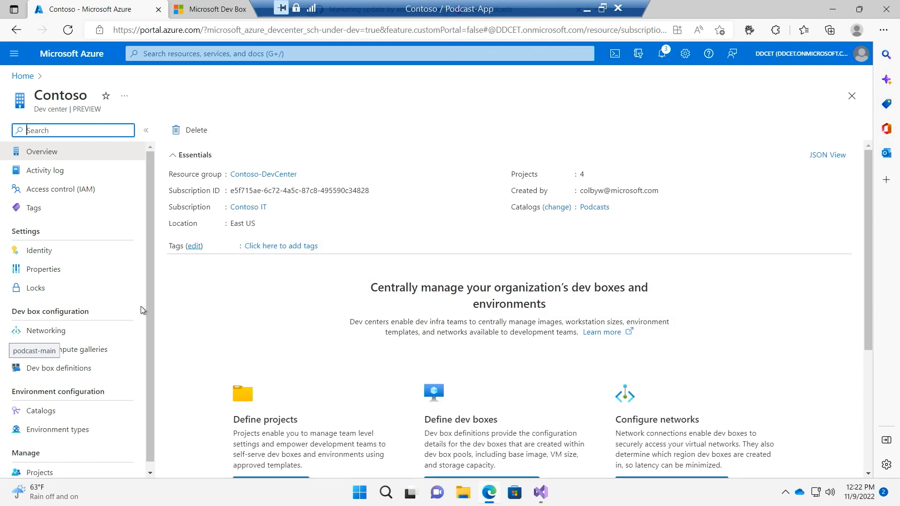
{"action": "left_click", "coordinate": [61, 411]}
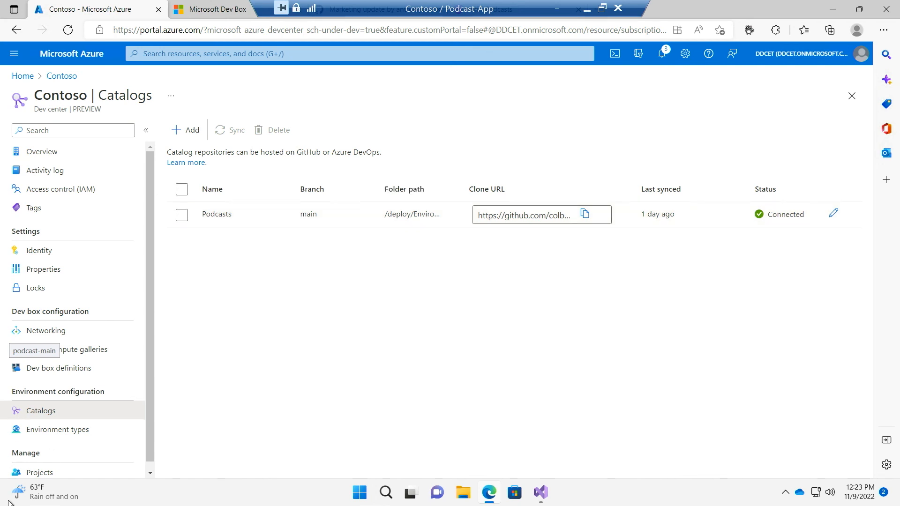
Open the Podcast-App project from the dev center's projects and view its environment types
{"action": "scroll", "coordinate": [61, 466], "scroll_direction": "down", "scroll_amount": 1}
{"action": "left_click", "coordinate": [61, 466]}
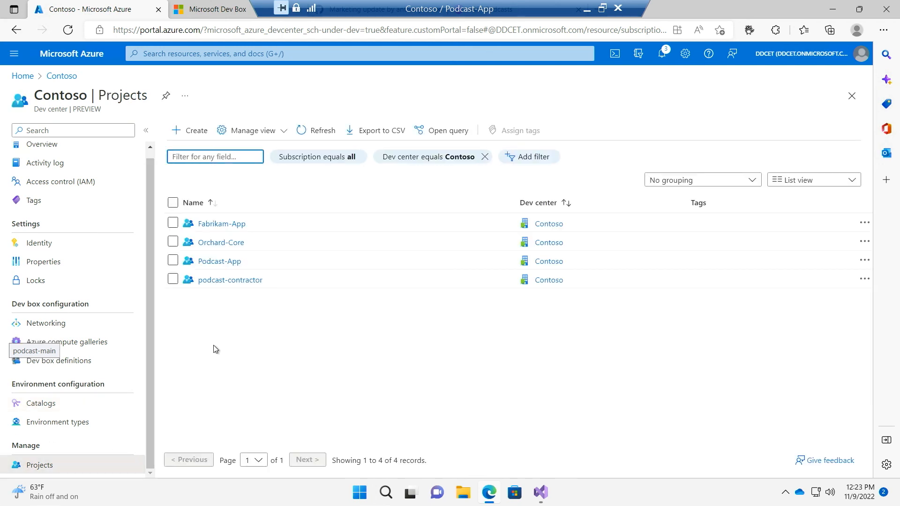
{"action": "left_click", "coordinate": [239, 268]}
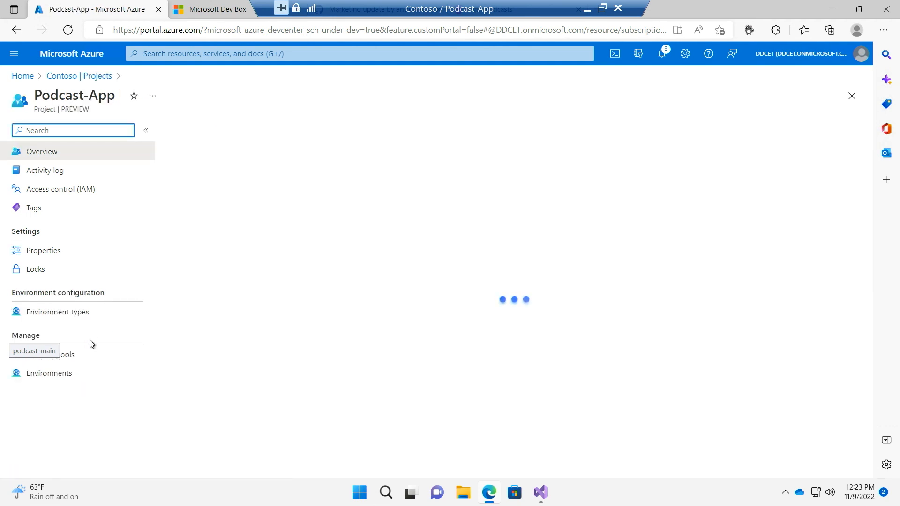
{"action": "left_click", "coordinate": [71, 378]}
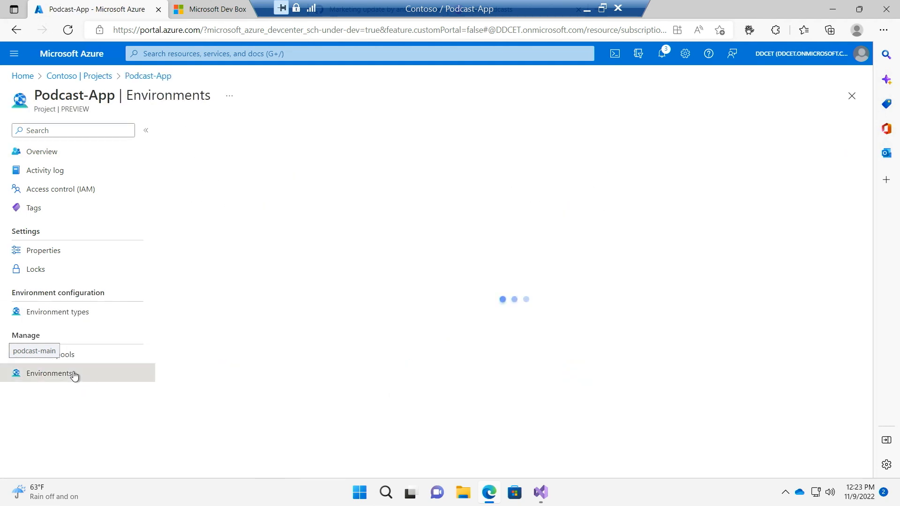
{"action": "left_click", "coordinate": [77, 312]}
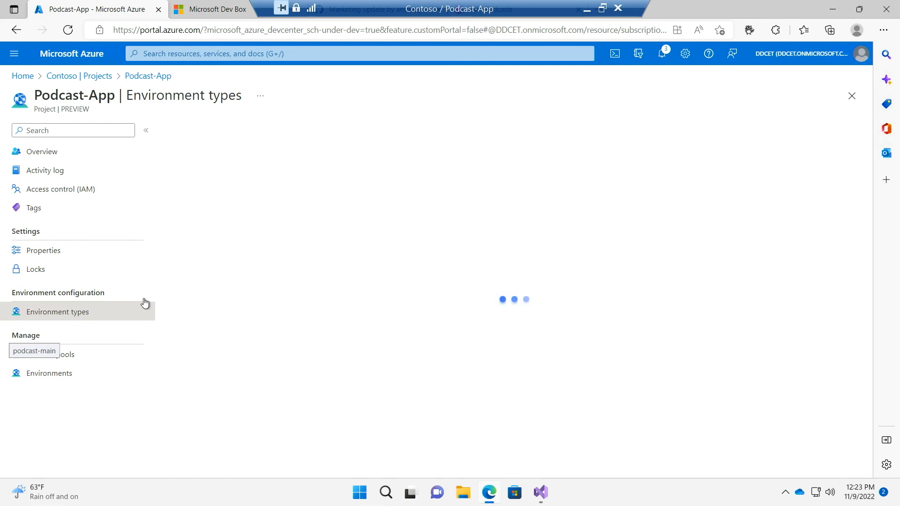
Review the Dev environment type's subscription, identity and permission settings, then return to the project without changing them
{"action": "left_click", "coordinate": [207, 293]}
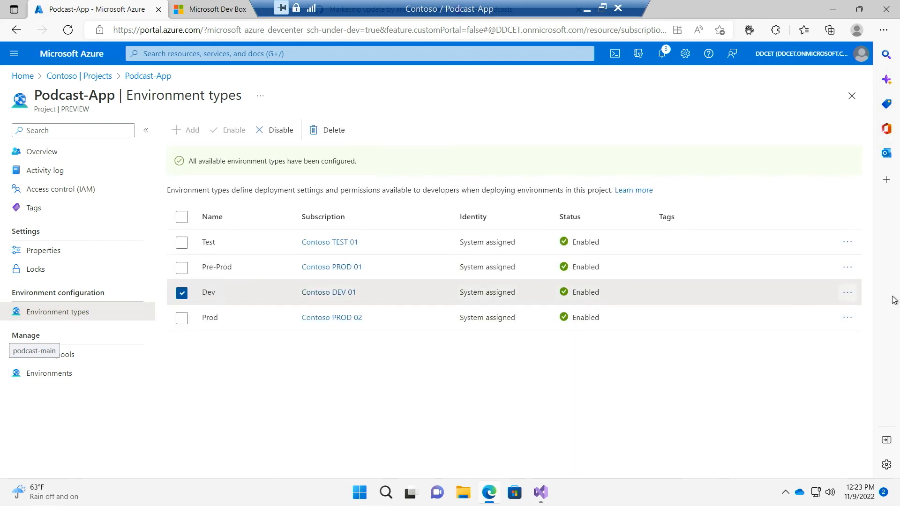
{"action": "left_click", "coordinate": [852, 295]}
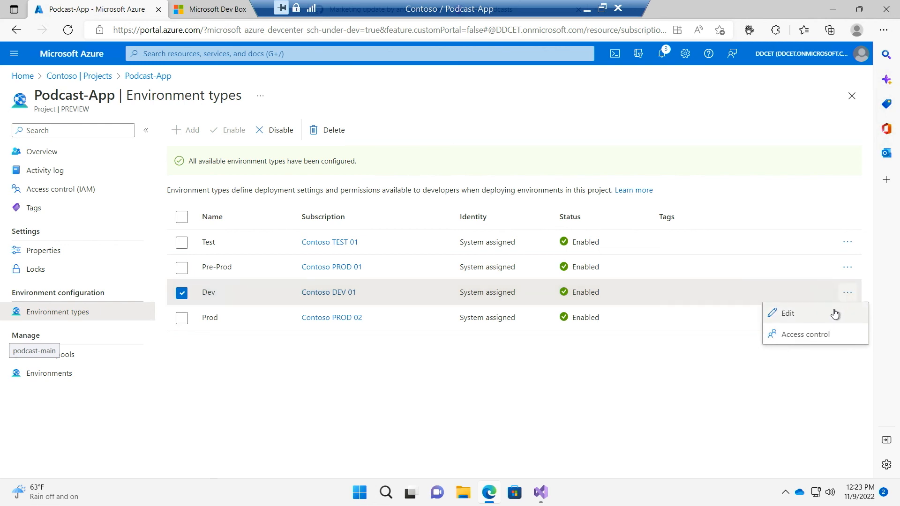
{"action": "left_click", "coordinate": [834, 309]}
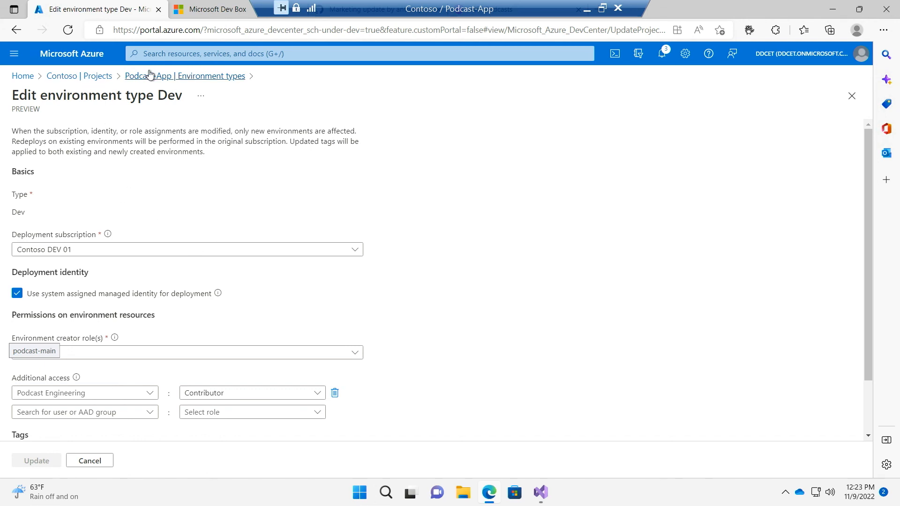
{"action": "key", "text": "alt+Left"}
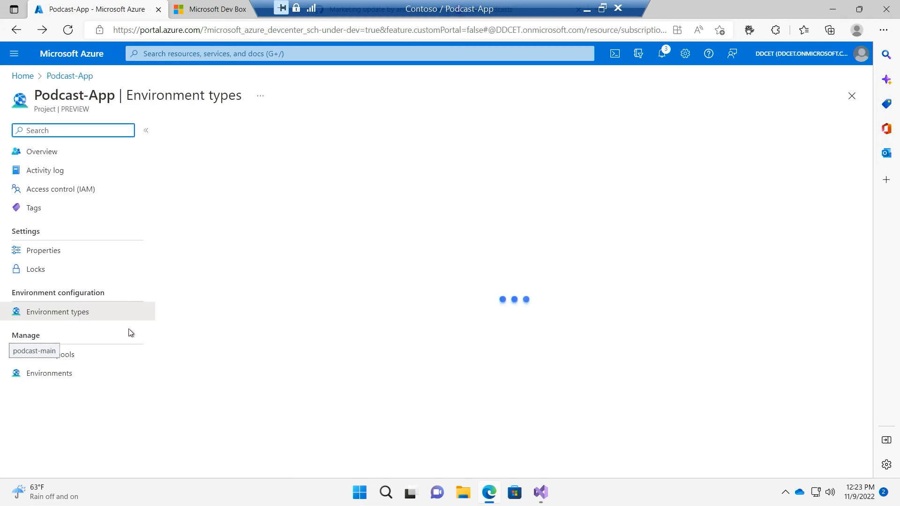
View the Podcast-App project's environments across to their cost links, then minimize the remote dev box session
{"action": "left_click", "coordinate": [97, 373]}
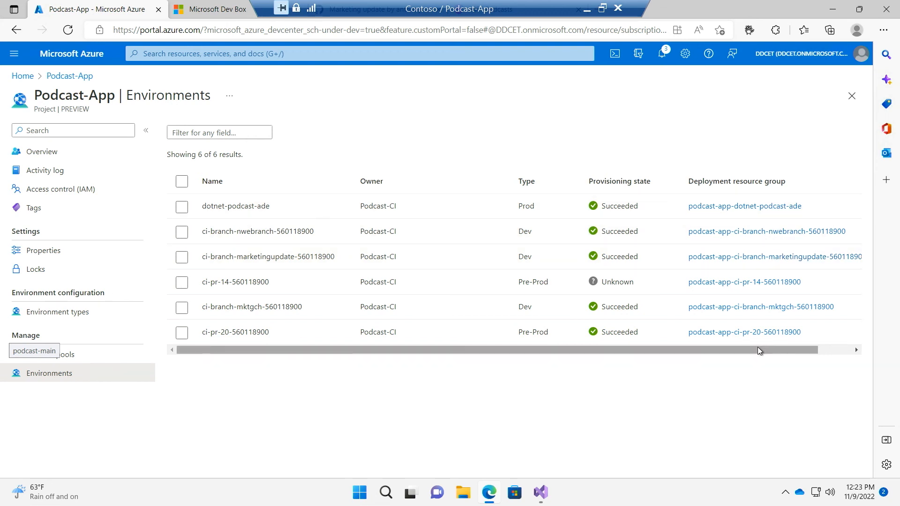
{"action": "left_click_drag", "start_coordinate": [760, 350], "coordinate": [855, 361]}
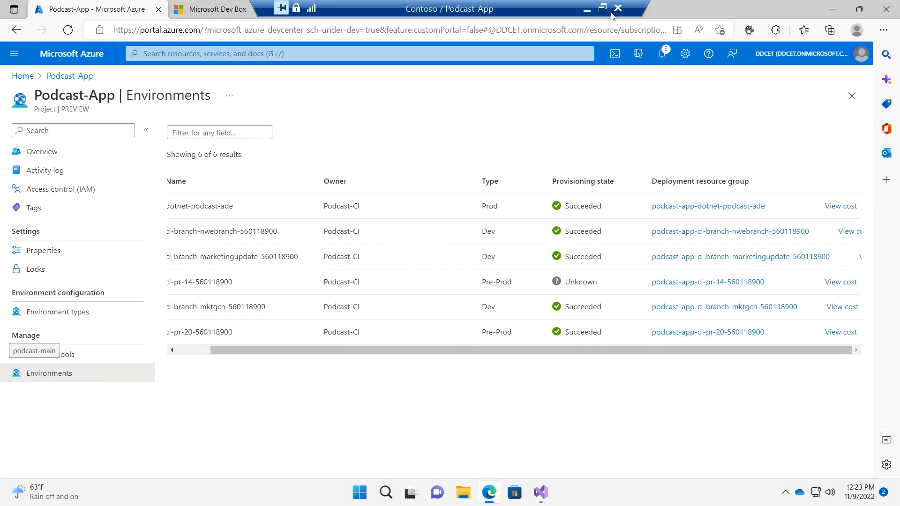
{"action": "left_click", "coordinate": [585, 10]}
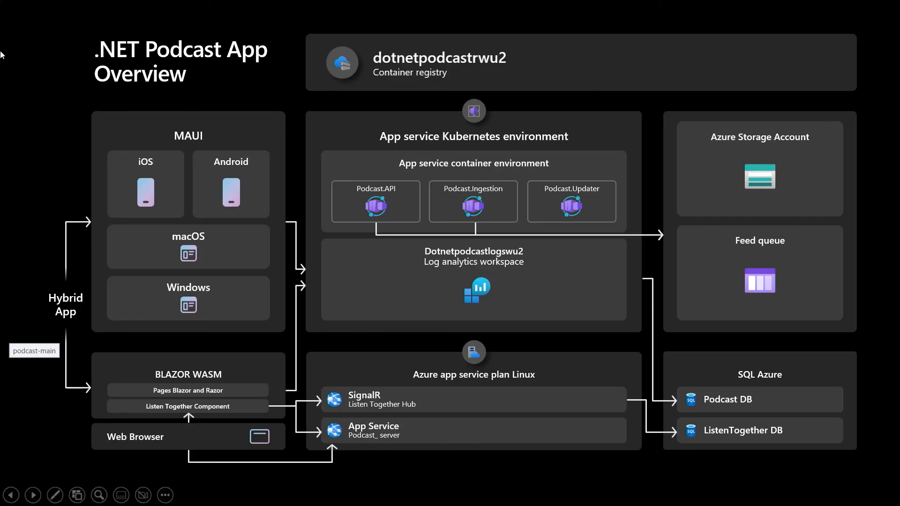